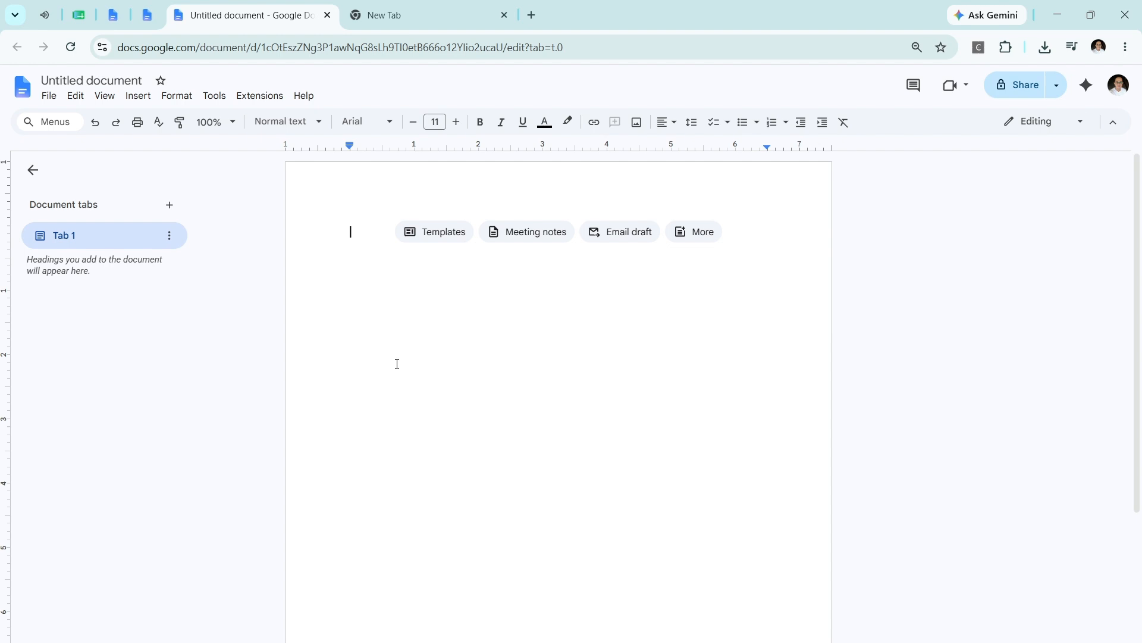
- Find Docs among the Google apps on the new browser tab and return to the untitled document
click(420, 15)
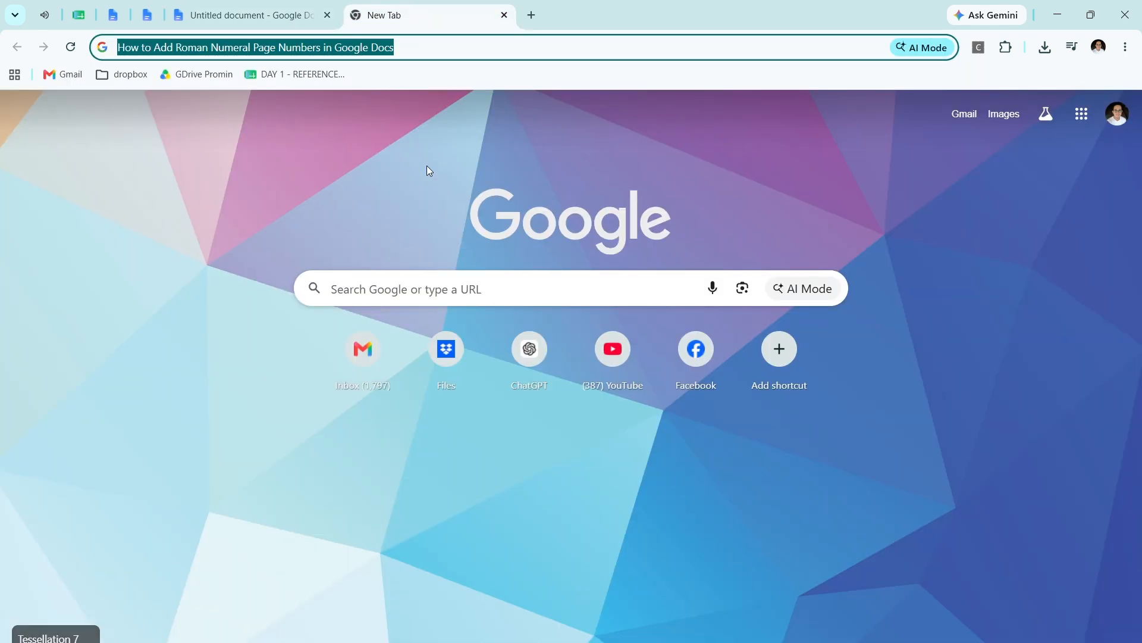
click(245, 253)
click(1082, 113)
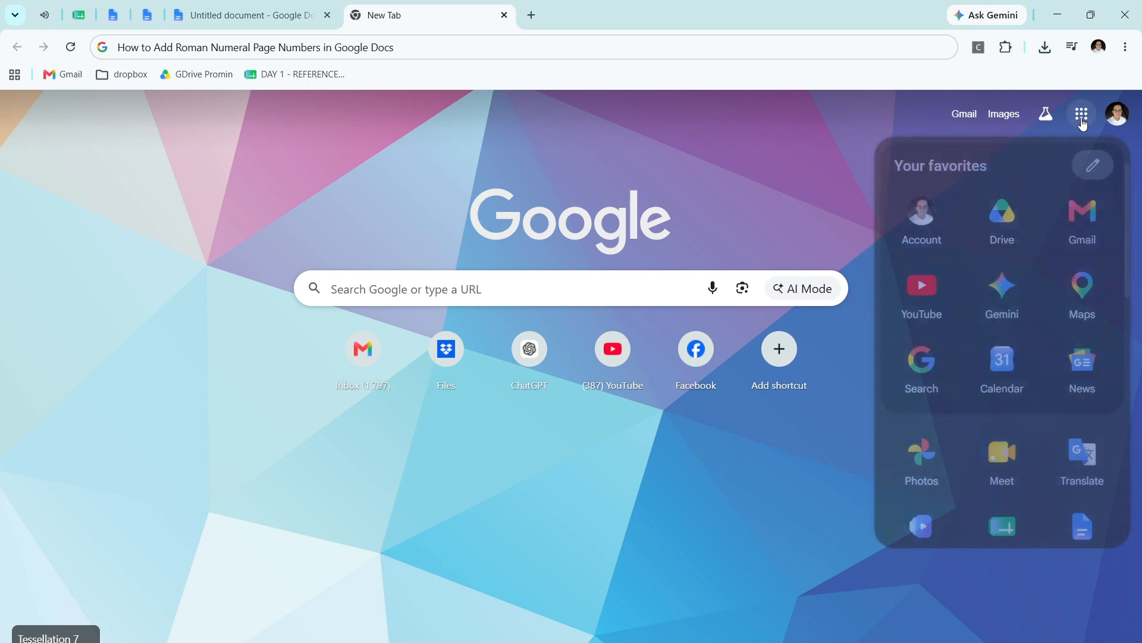
scroll(1013, 381, down, 3)
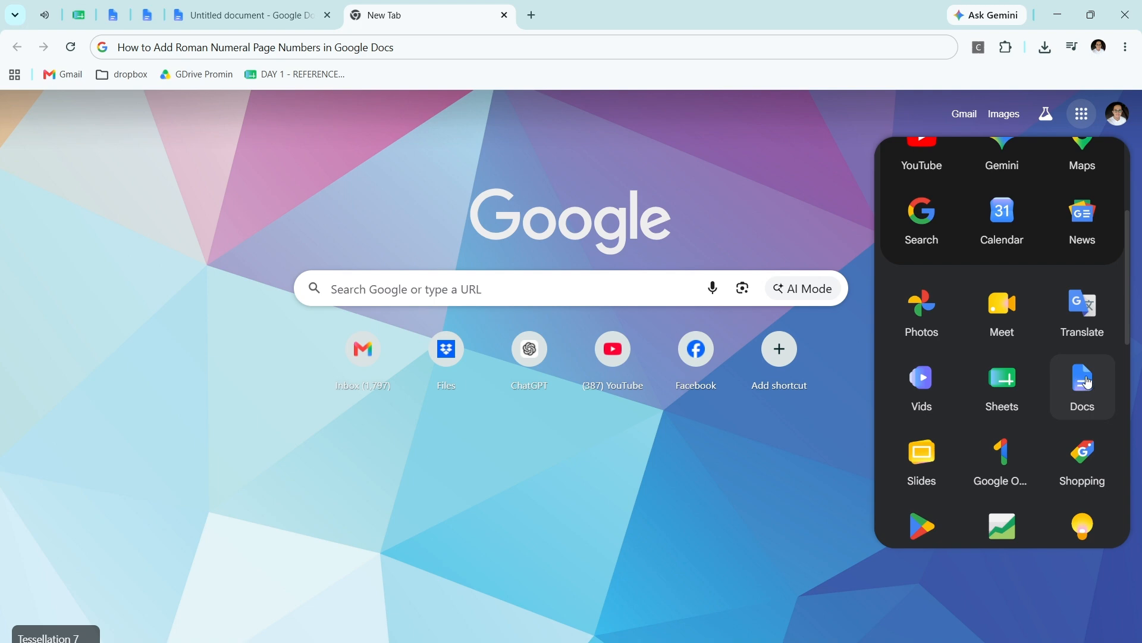
click(300, 23)
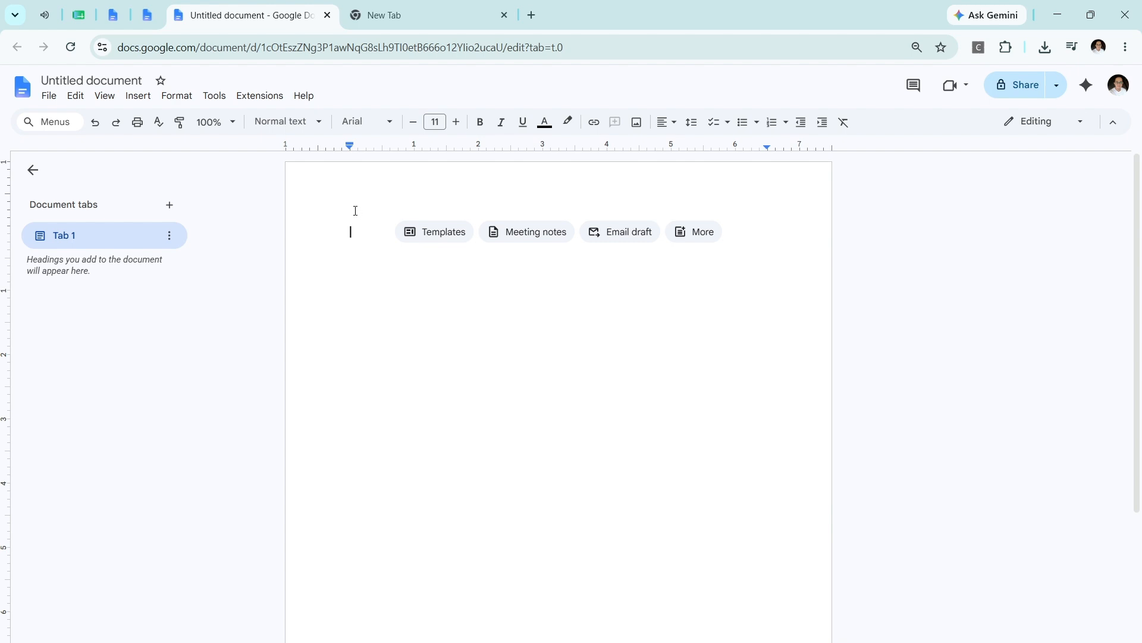
- Open the page header for editing and try centre and right alignment before restoring left alignment
double_click(353, 185)
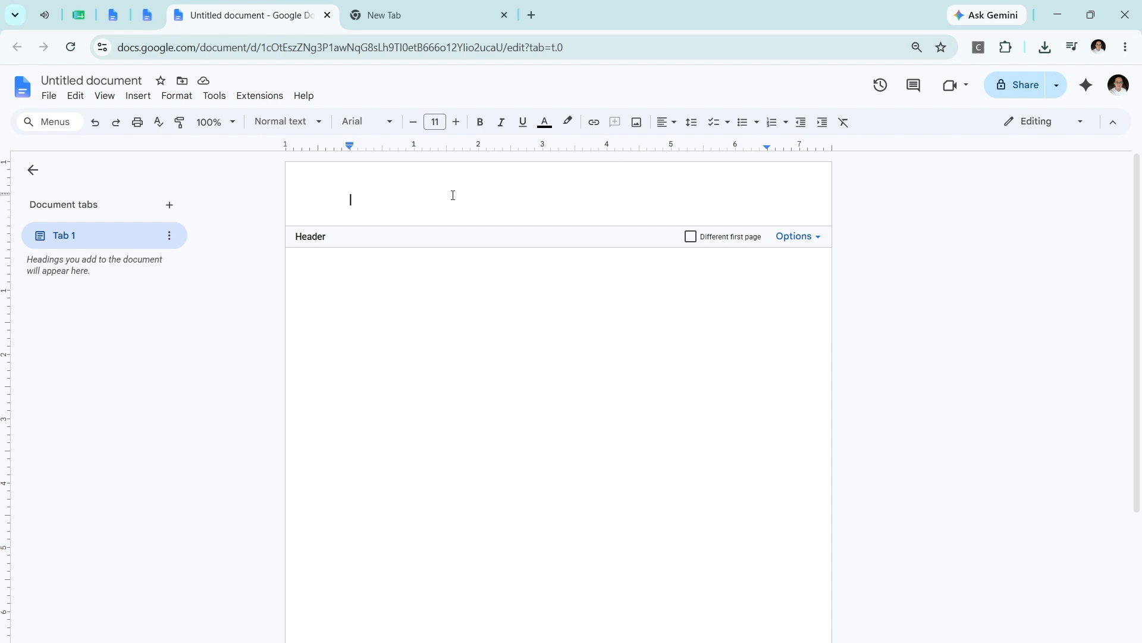
click(667, 122)
click(684, 146)
click(666, 123)
click(704, 147)
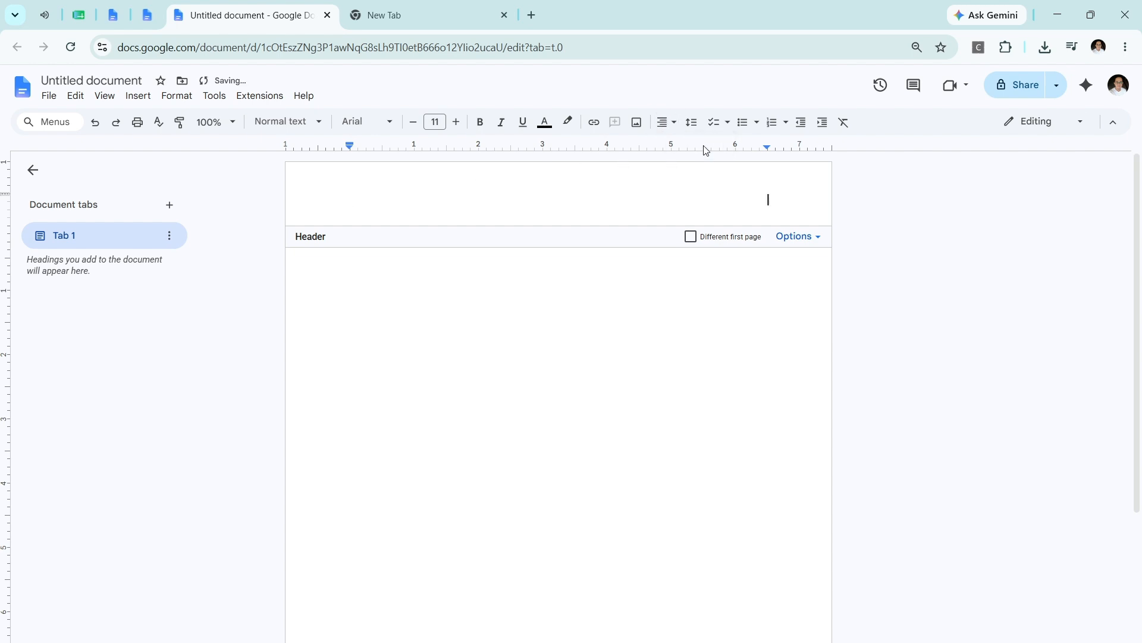
click(667, 123)
click(664, 145)
- Open the special characters dialog for the header and move it higher over the page
click(138, 96)
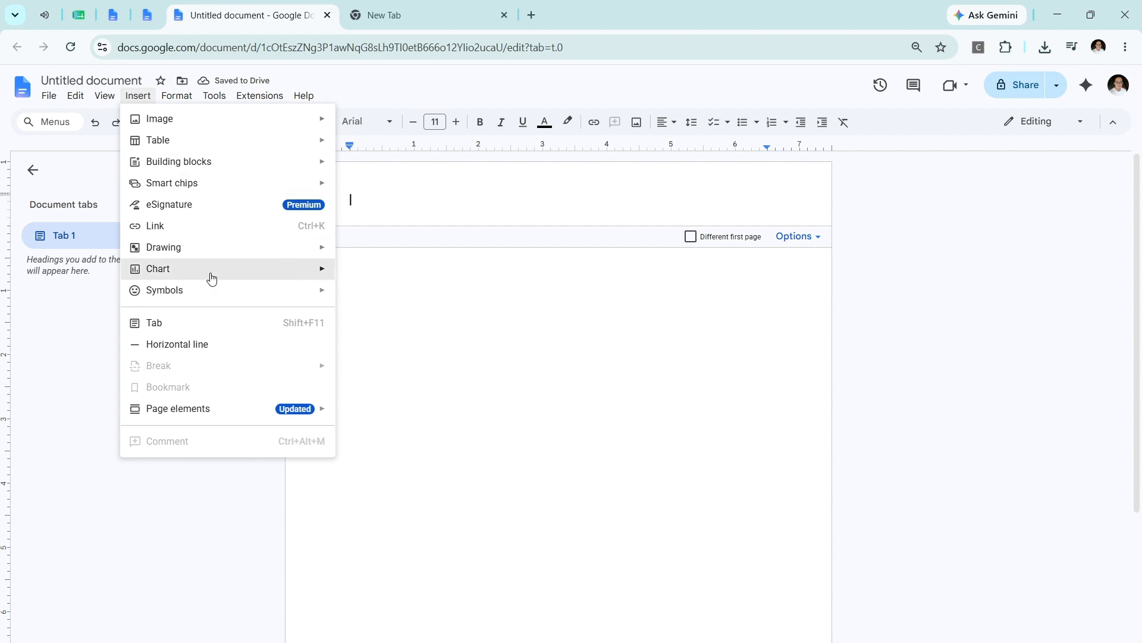
mouse_move(201, 288)
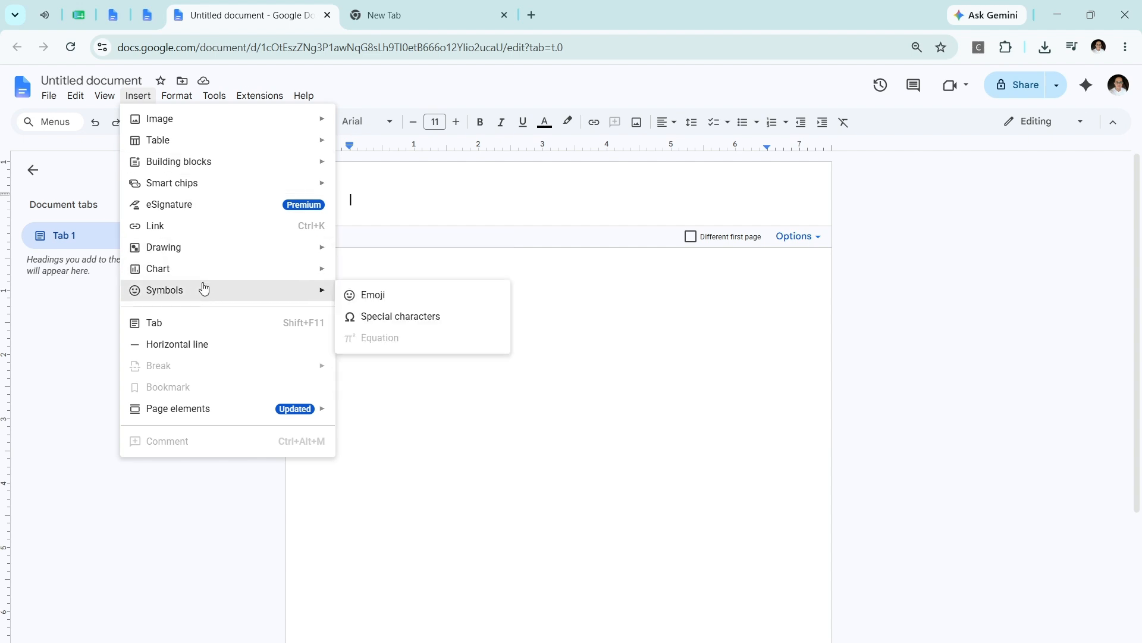
click(396, 319)
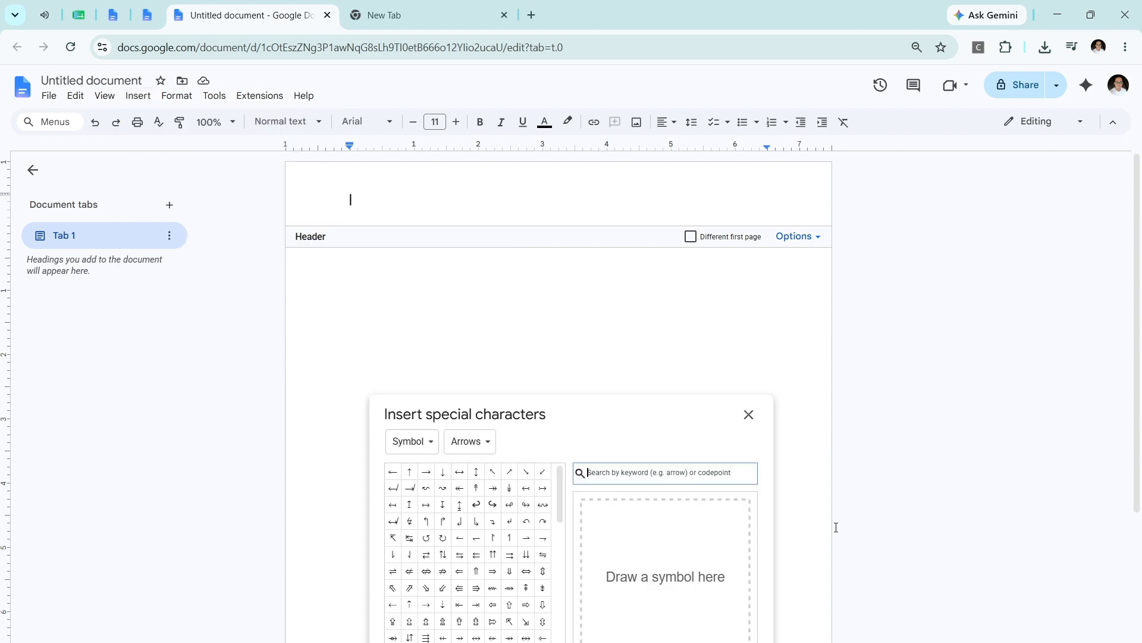
scroll(836, 527, down, 4)
drag(658, 410, 640, 268)
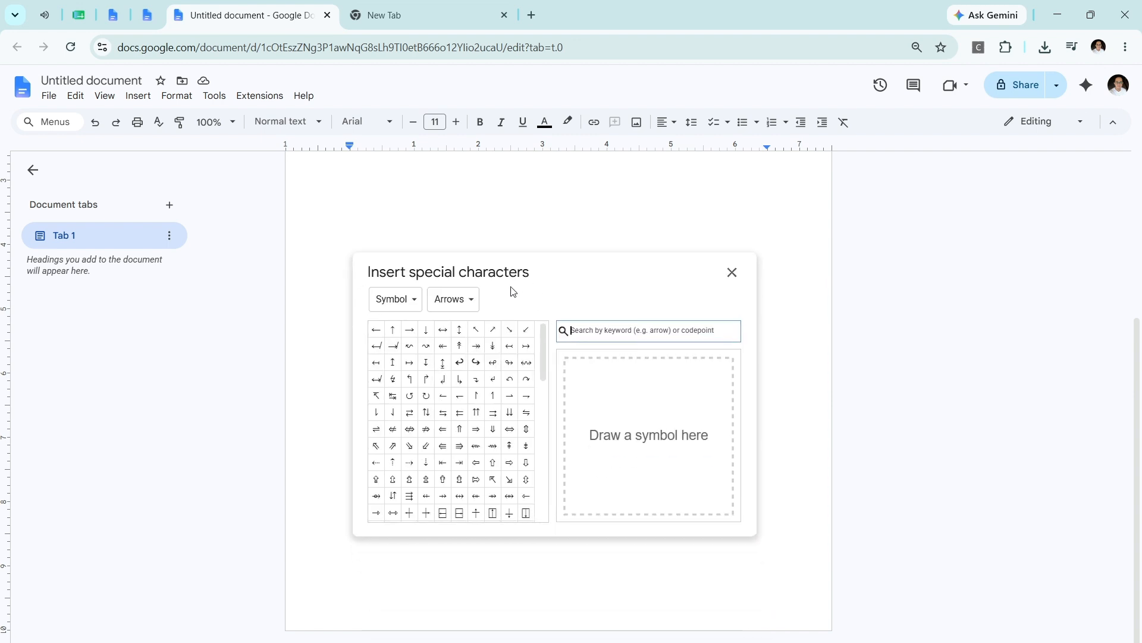
click(409, 301)
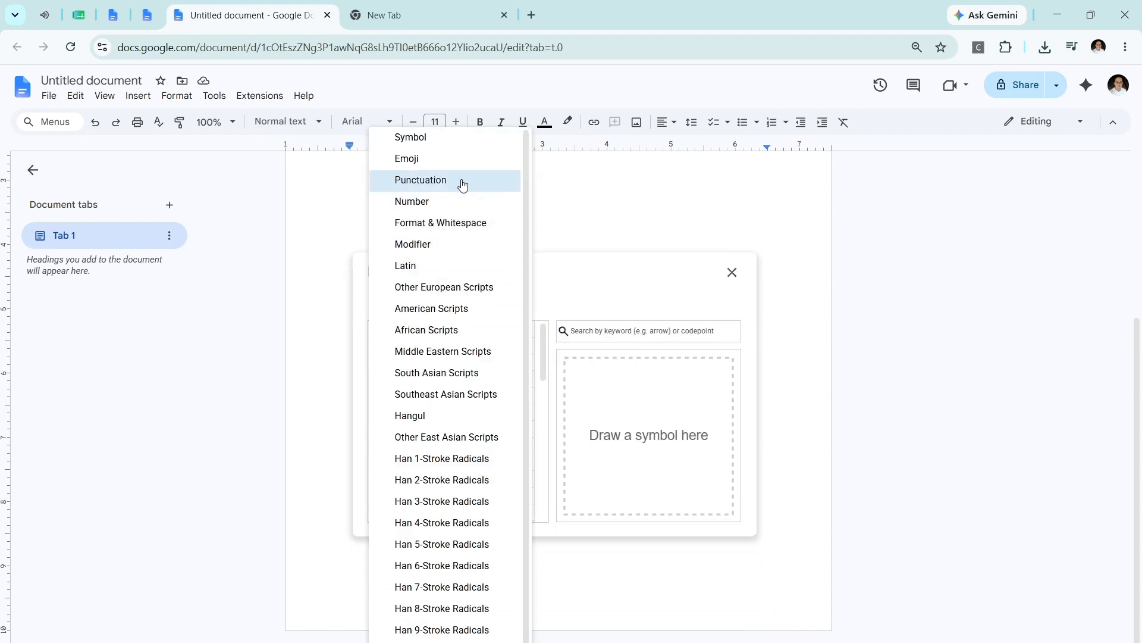
scroll(452, 381, down, 1)
click(598, 263)
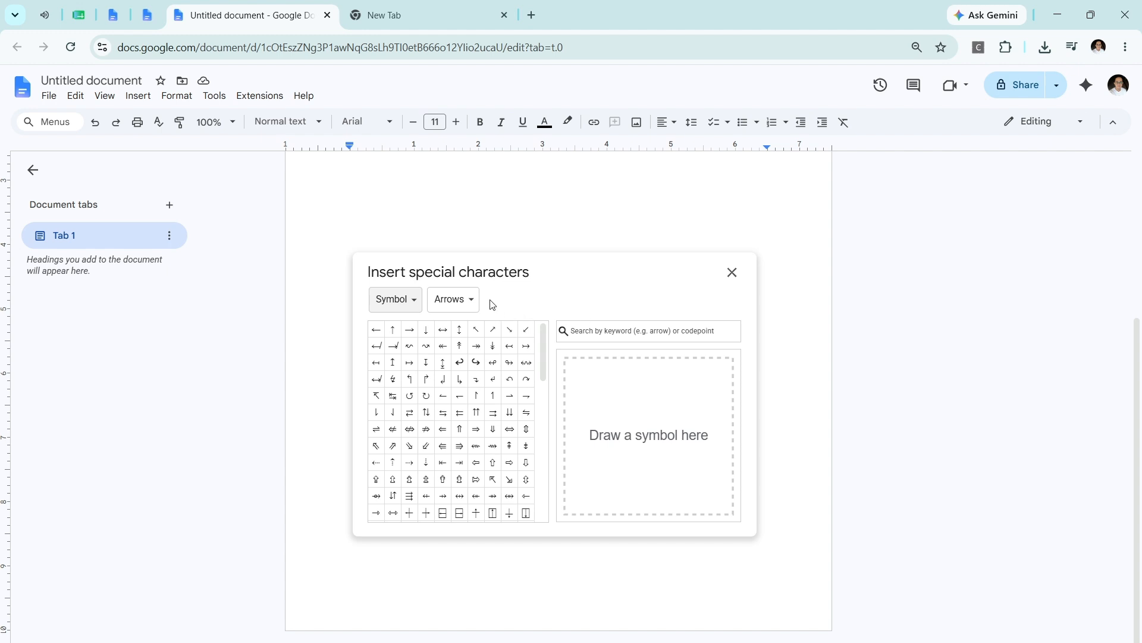
- Find special characters matching "roman", insert the Roman numeral I in the header and return to the page body
click(588, 329)
text(ro)
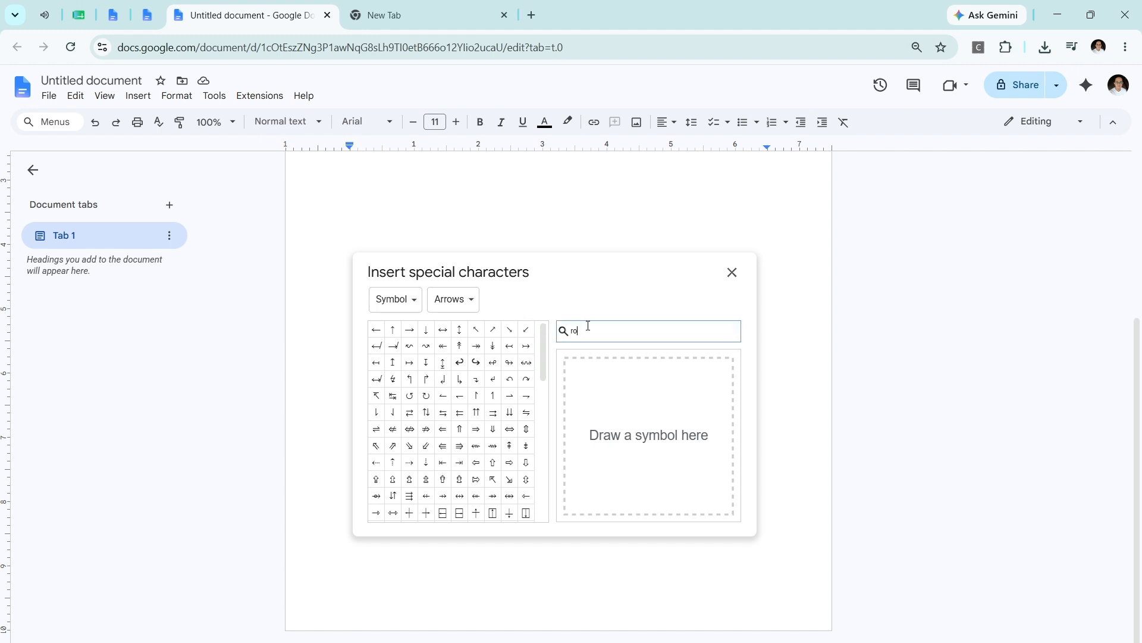
text(man)
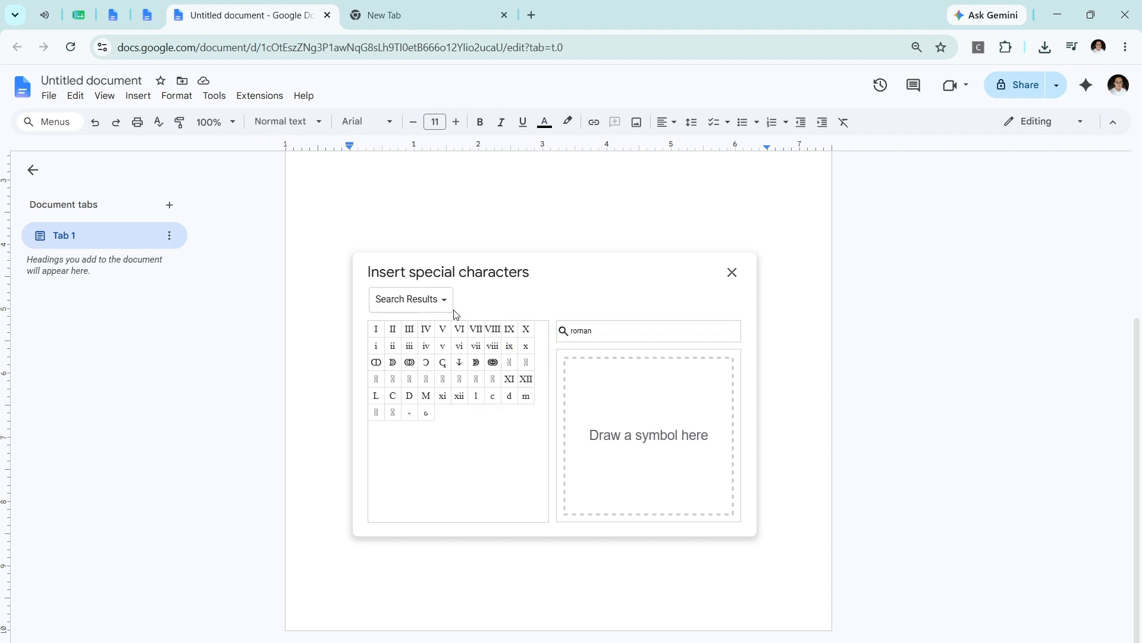
click(376, 334)
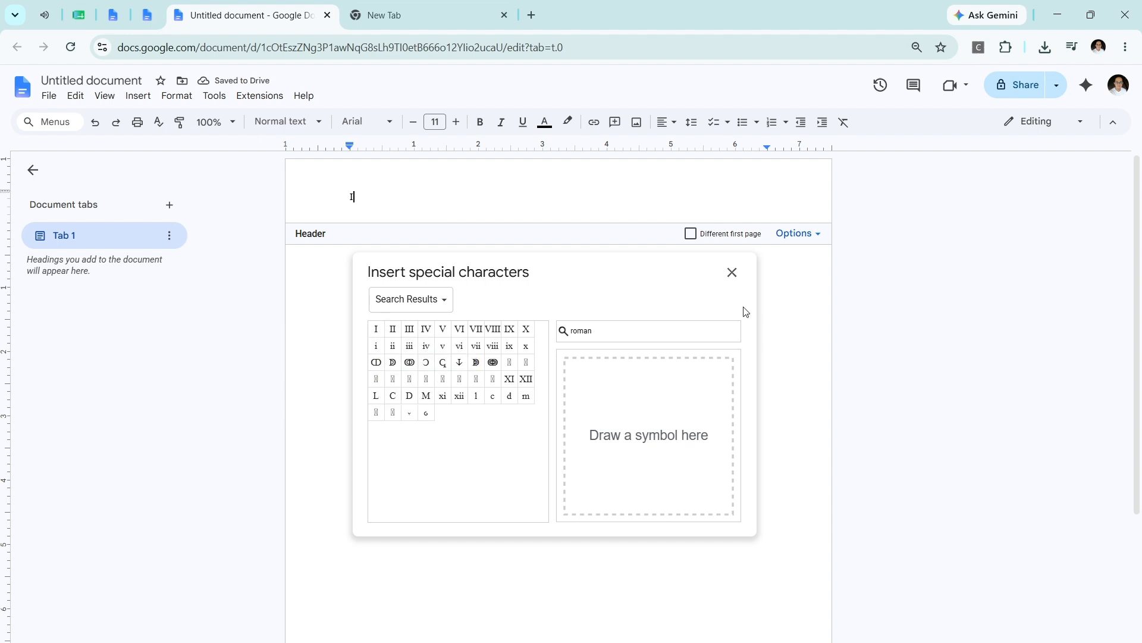
click(731, 273)
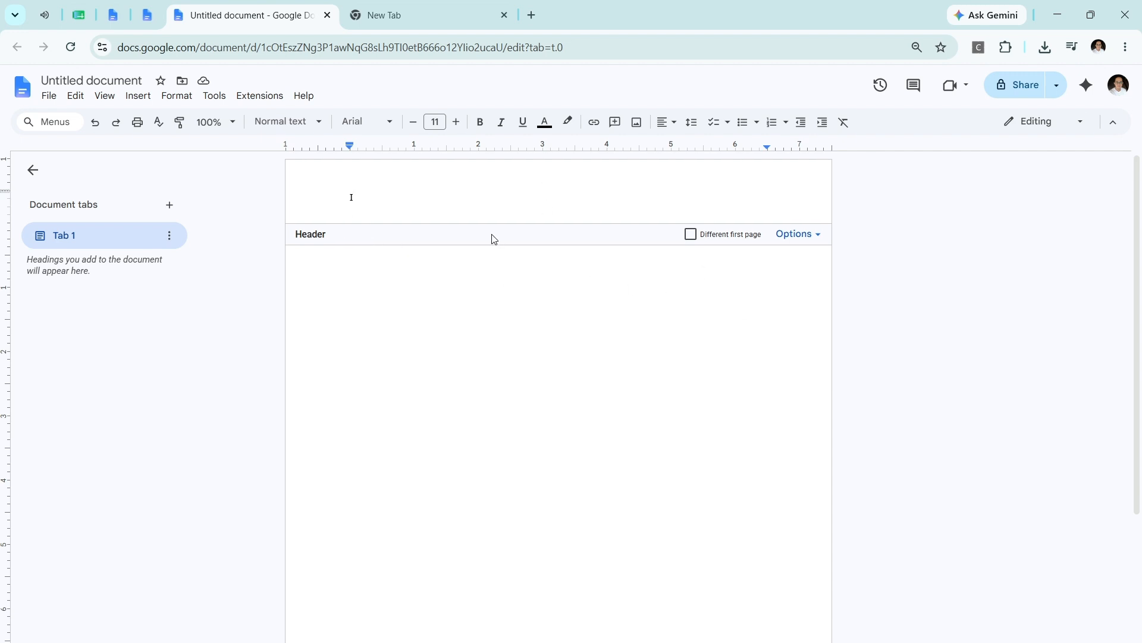
click(370, 315)
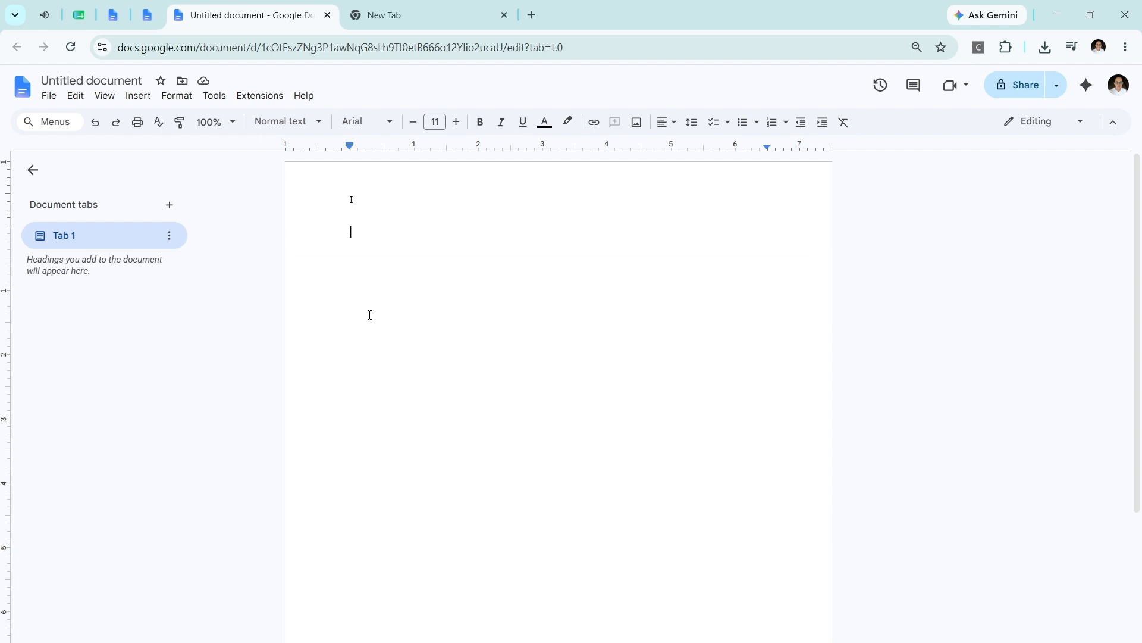
- Add blank space in the page body and insert a continuous section break
click(138, 96)
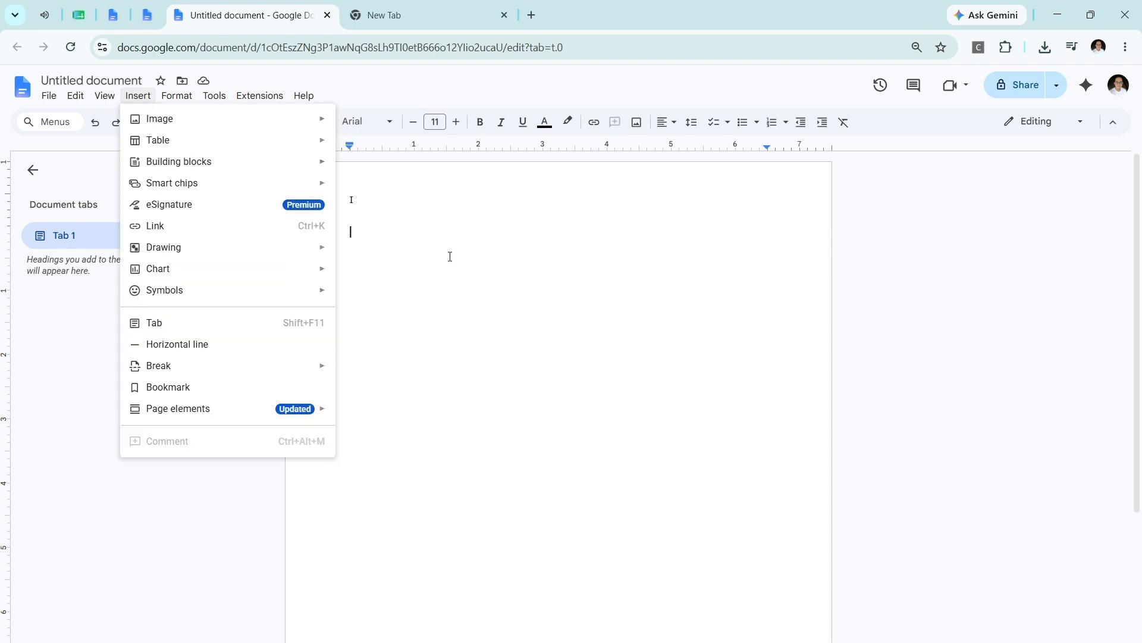
click(457, 283)
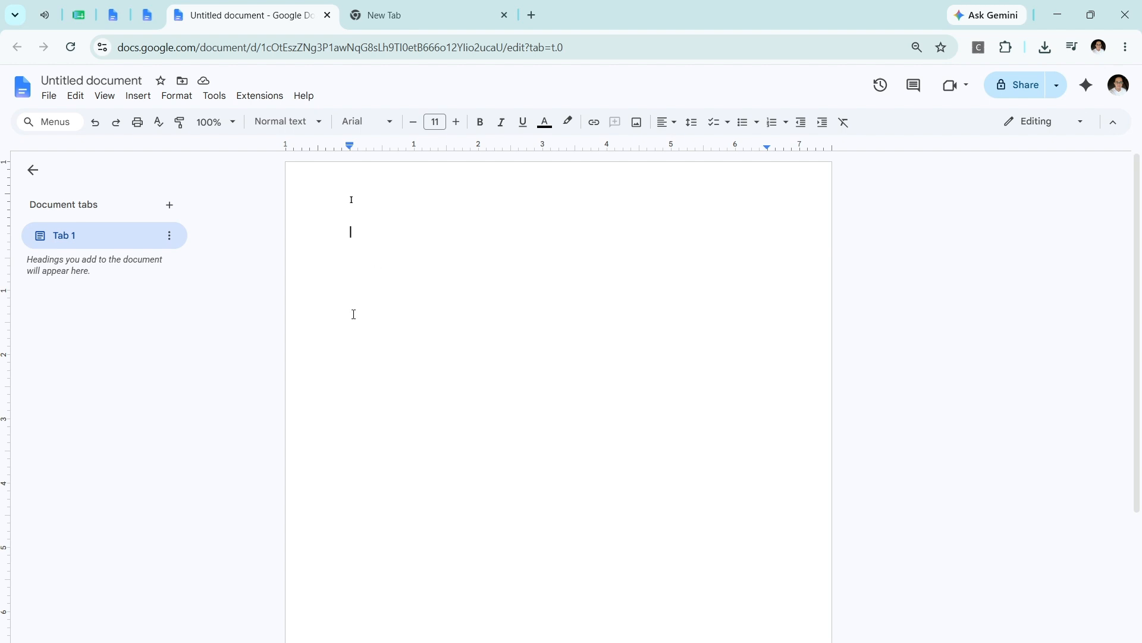
key(Return)
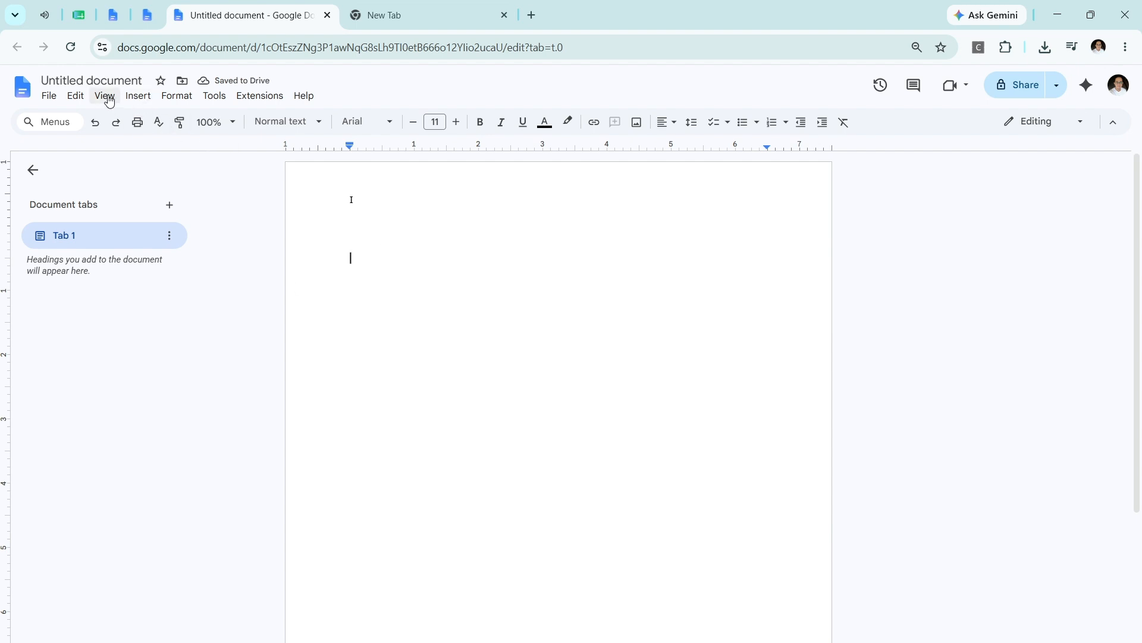
click(135, 97)
mouse_move(203, 367)
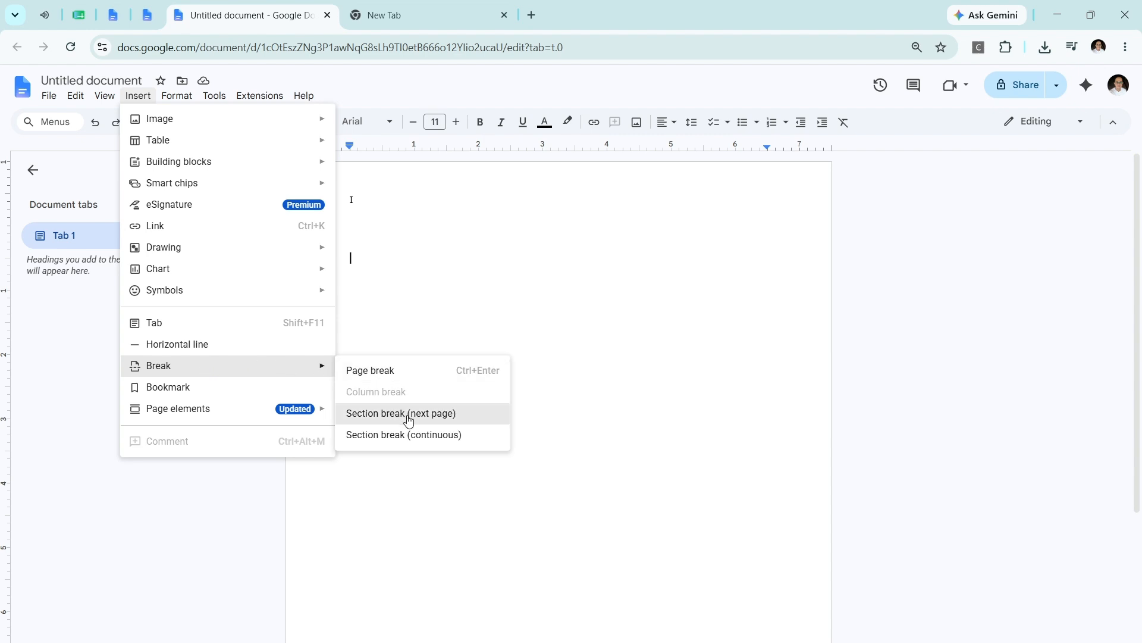
click(435, 434)
- Add blank lines after the section break until the cursor reaches a second page
scroll(417, 429, down, 2)
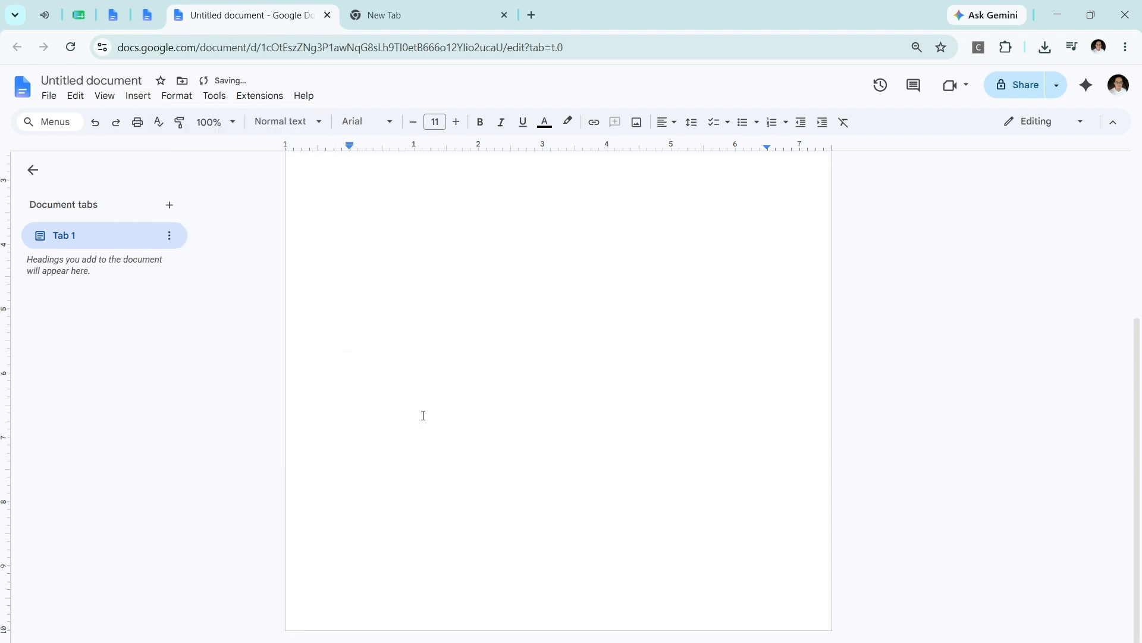
scroll(421, 416, up, 2)
scroll(423, 410, down, 2)
scroll(422, 410, up, 2)
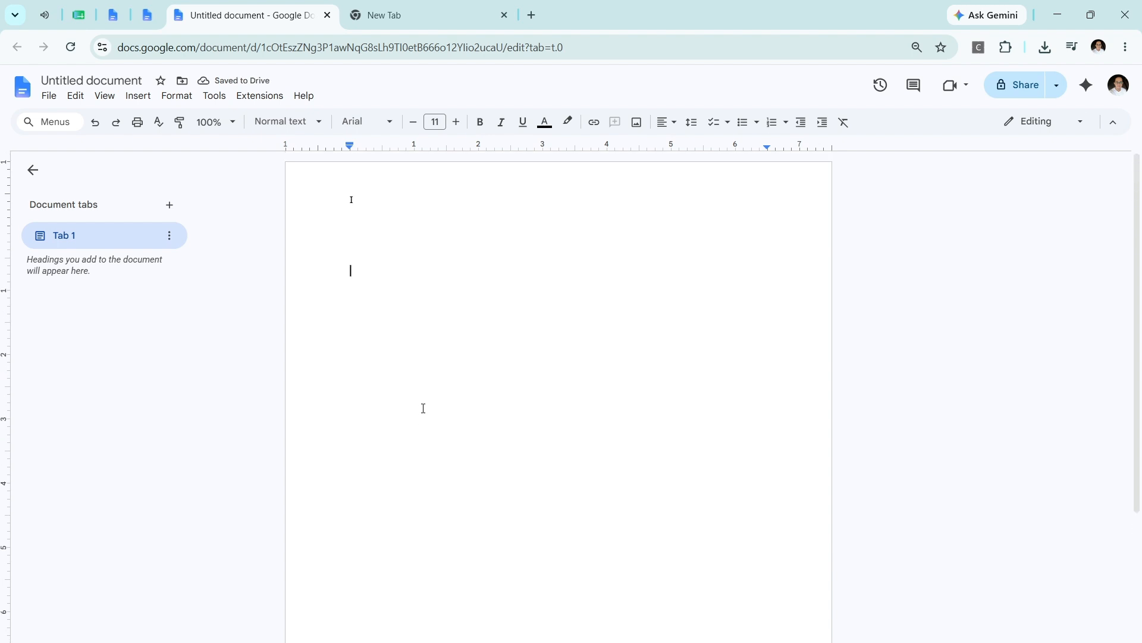
scroll(387, 440, down, 3)
scroll(356, 579, up, 2)
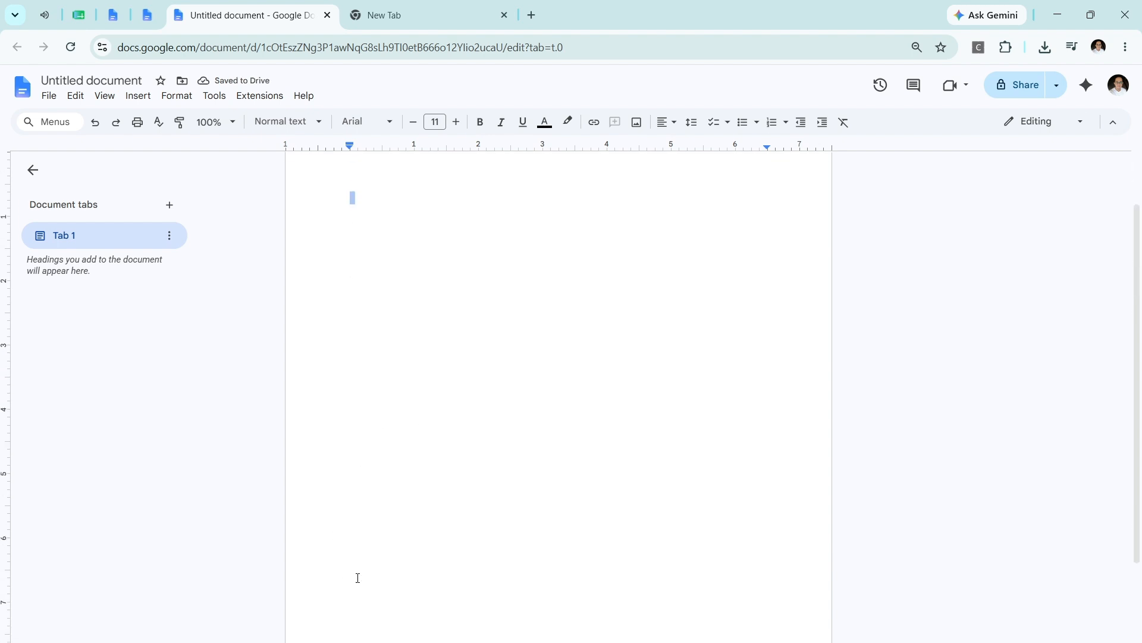
scroll(375, 574, up, 1)
key(Return)
key(Return)
key(Return)
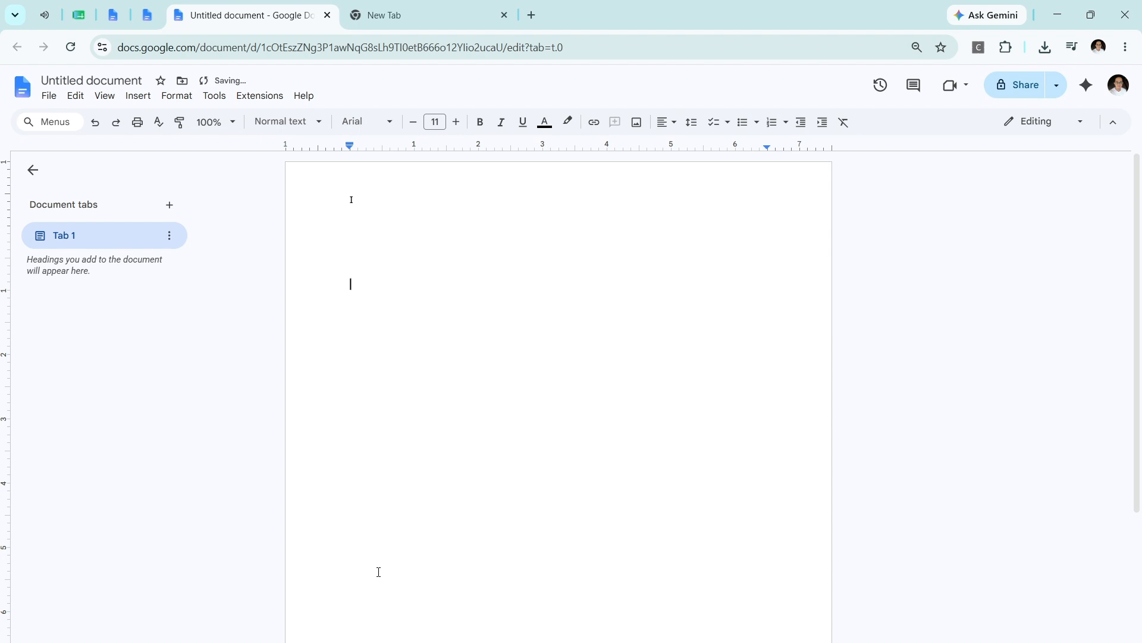
key(Return)
key(Return)
key(Return)
key(Return)
key(Return)
key(Return)
key(Return)
key(Return)
key(Return)
key(Return)
key(Return)
key(Return)
key(Return)
key(Return)
key(Return)
key(Return)
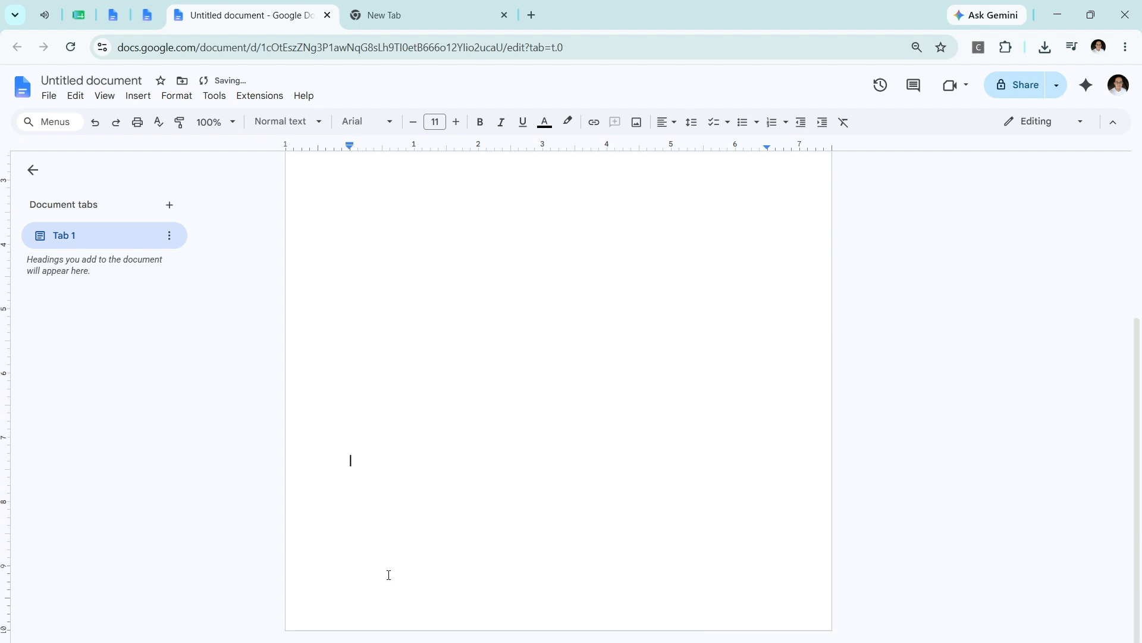
key(Return)
key(Return)
key(Return)
key(Return)
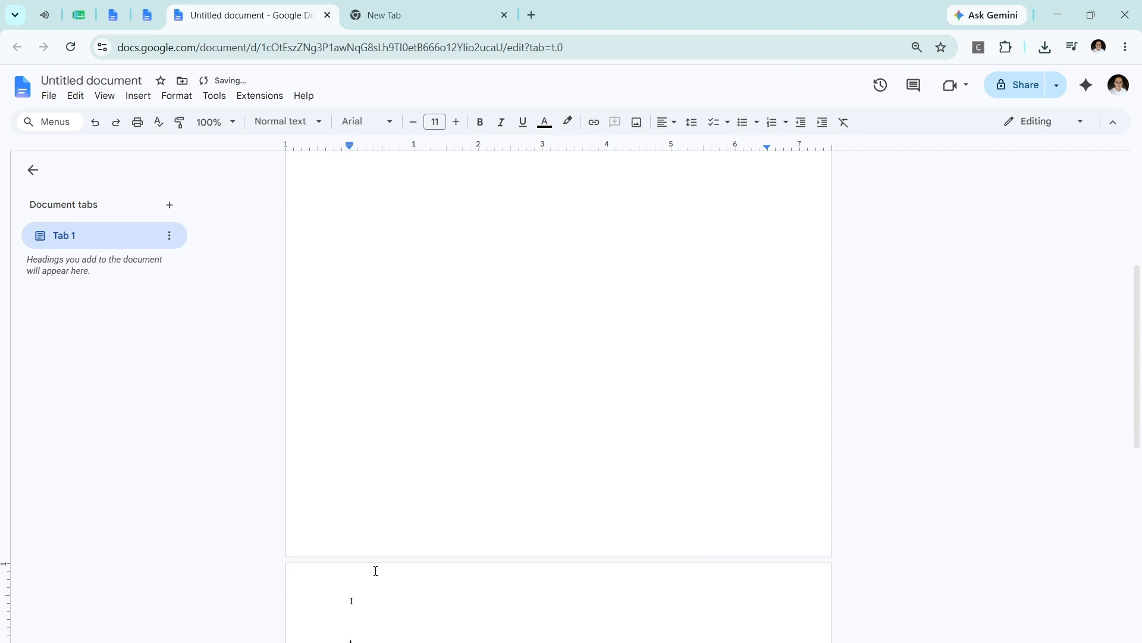
- Unlink the Section 2 header on the second page from the previous section and clear its copied numeral
double_click(358, 378)
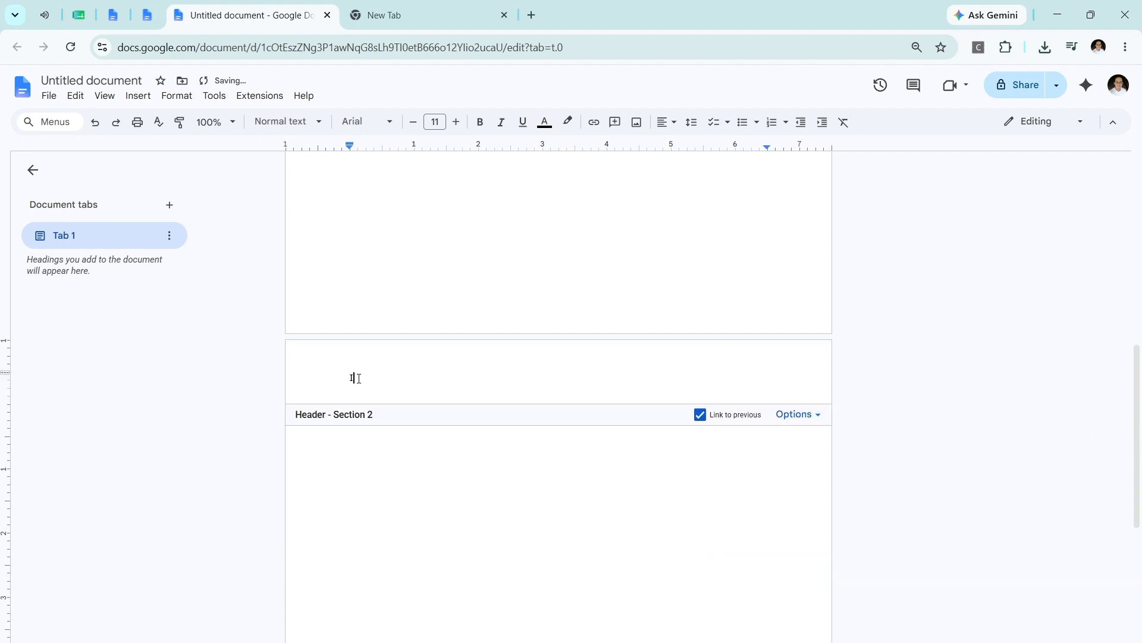
click(702, 415)
click(701, 415)
click(702, 417)
- Find special characters matching "rom" and insert the Roman numeral II in the Section 2 header
click(136, 95)
mouse_move(321, 290)
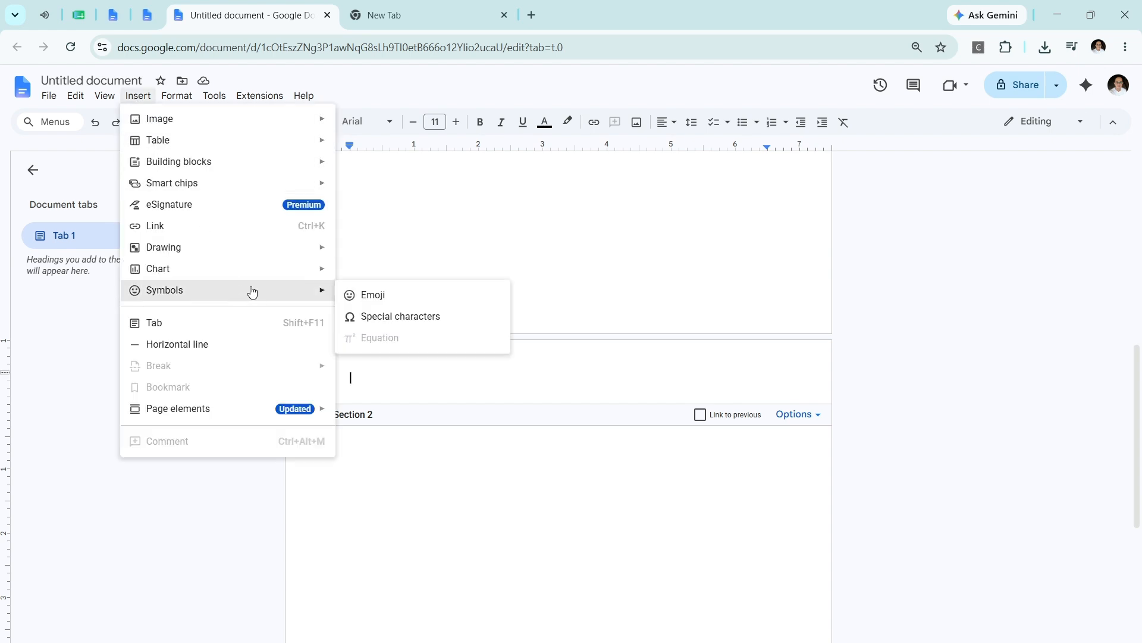
click(390, 318)
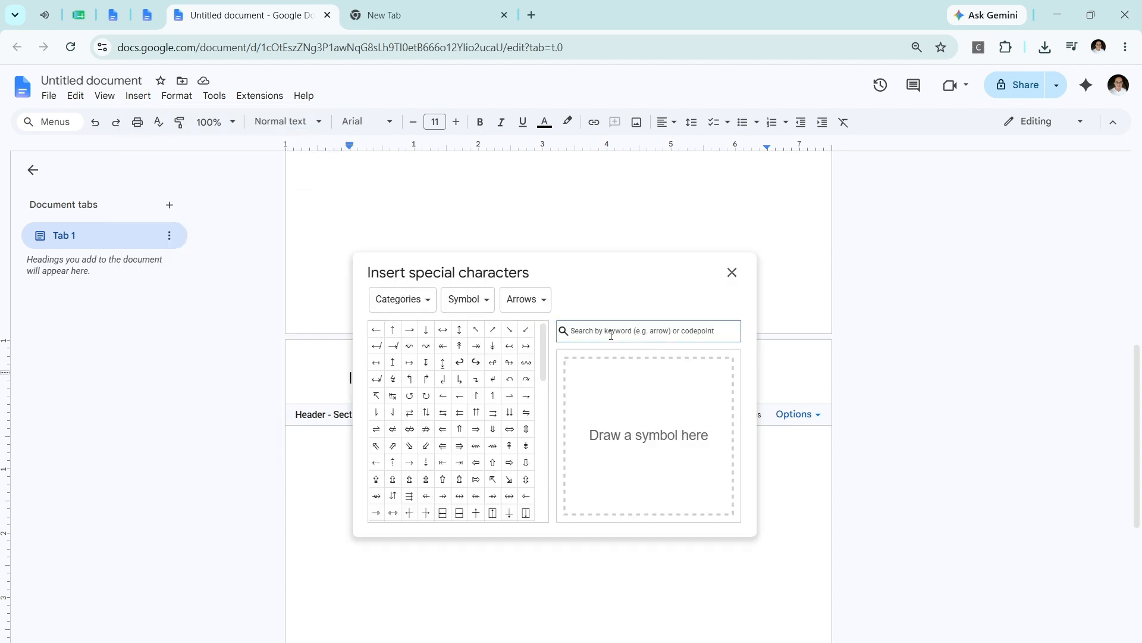
text(rom)
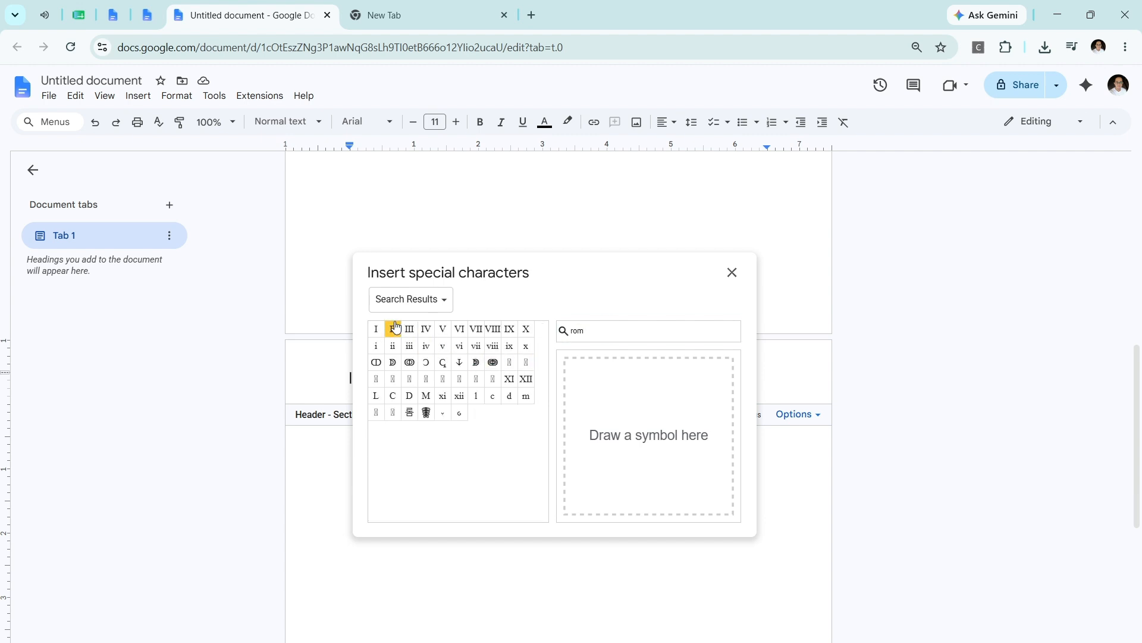
click(394, 328)
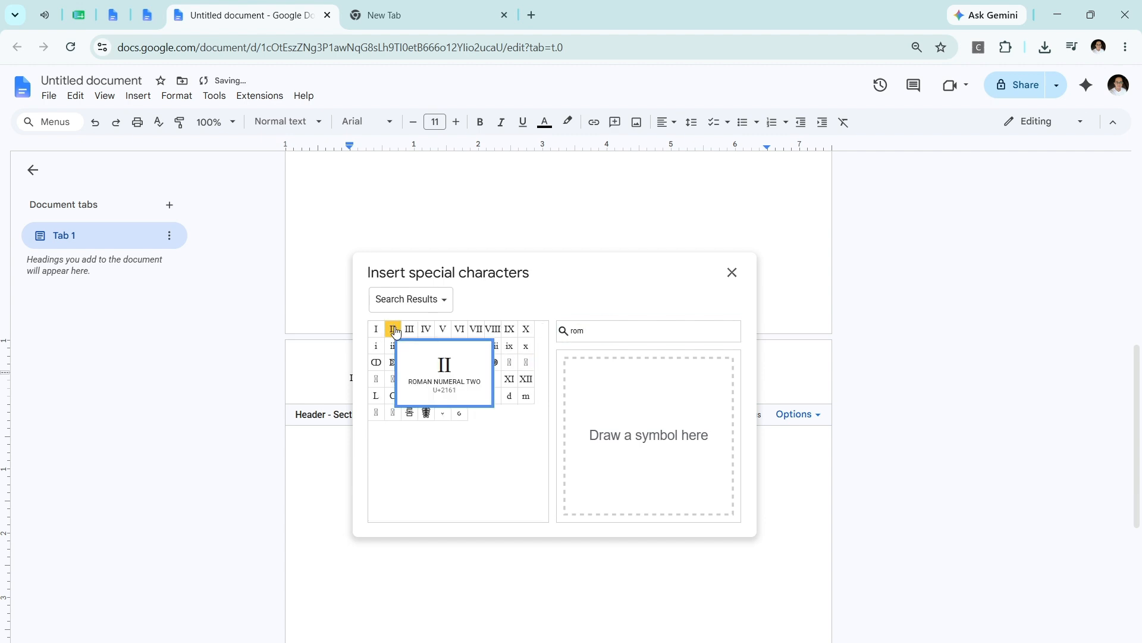
click(732, 273)
key(shift+Left)
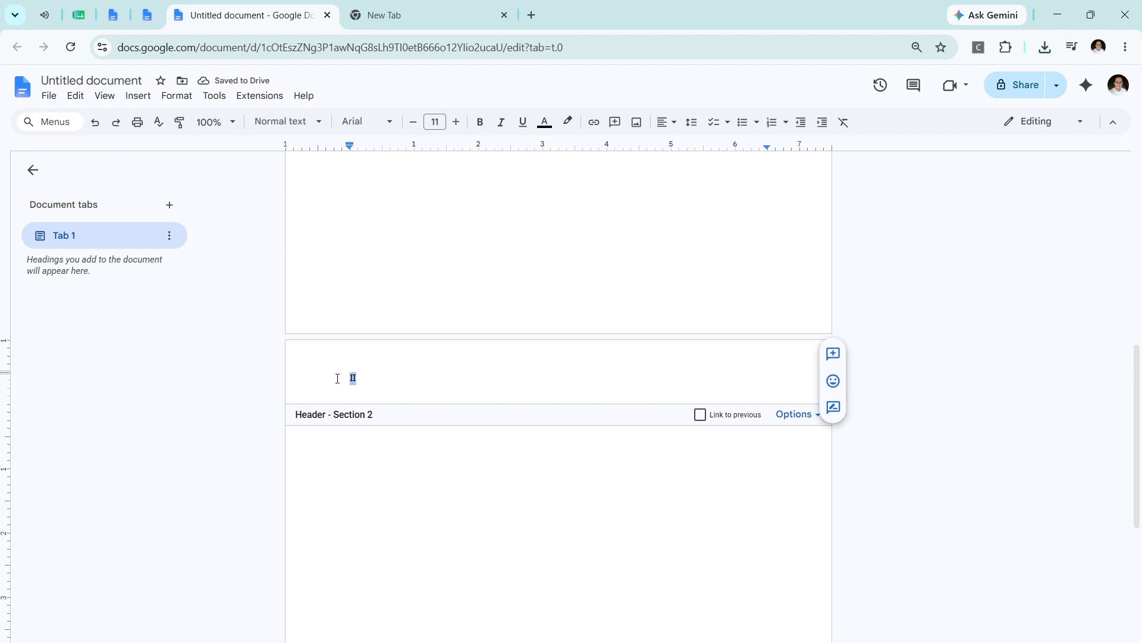
- Return to the first page and open the Section 1 header to check its numeral
click(423, 454)
scroll(425, 448, up, 8)
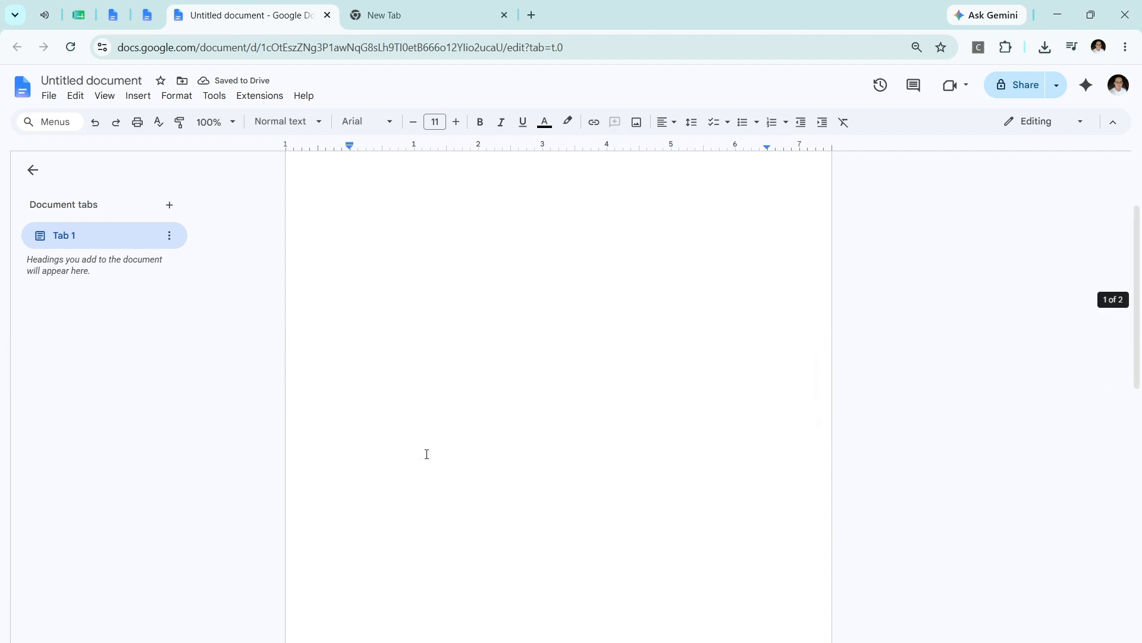
double_click(363, 198)
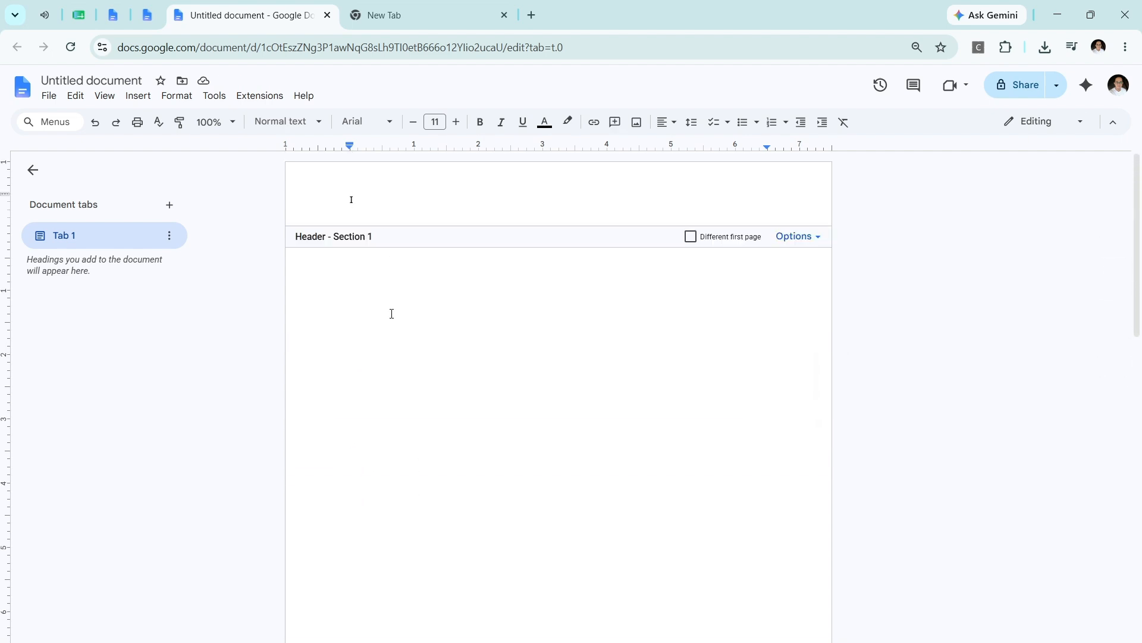
- Review the Section 1 and Section 2 headers across both pages, and return to the second page's body text
scroll(392, 336, down, 15)
scroll(454, 362, up, 6)
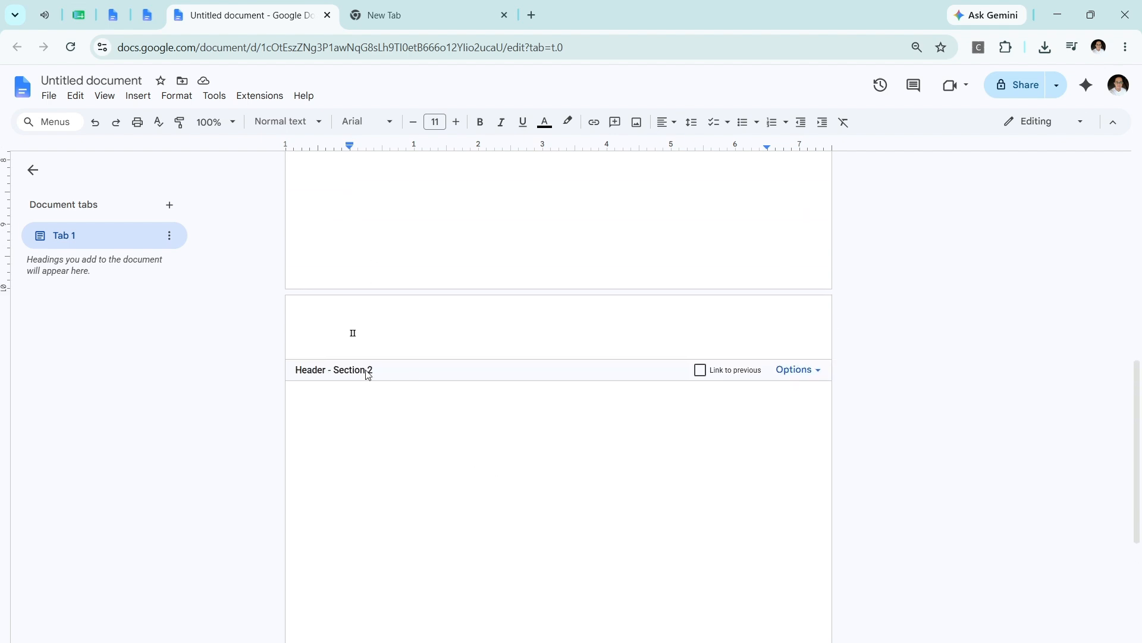
scroll(494, 458, up, 3)
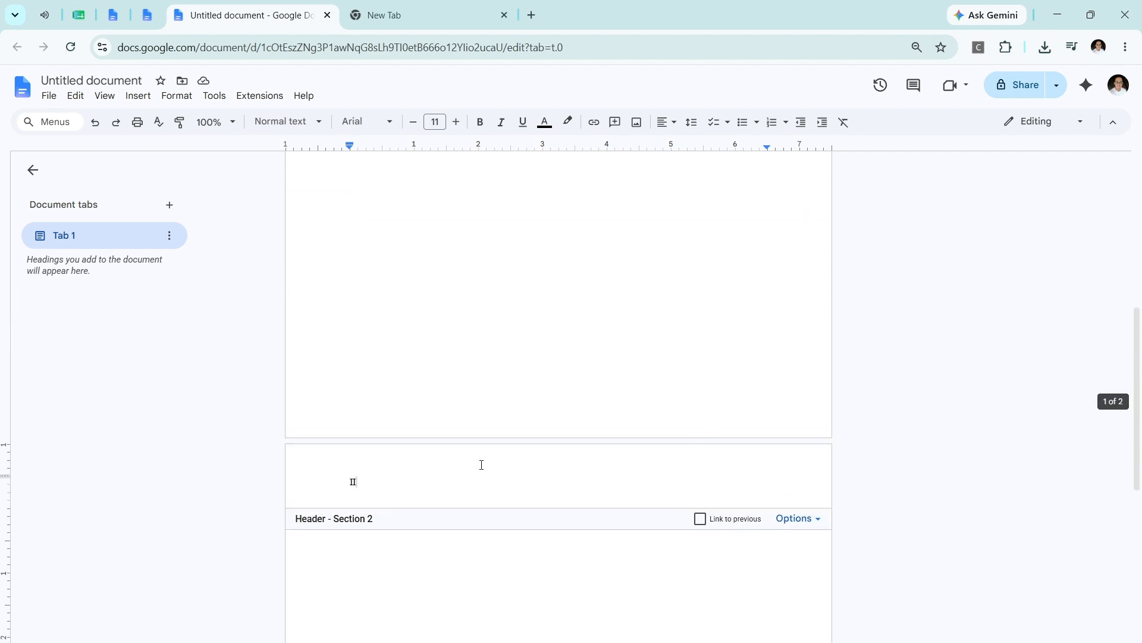
scroll(482, 520, down, 3)
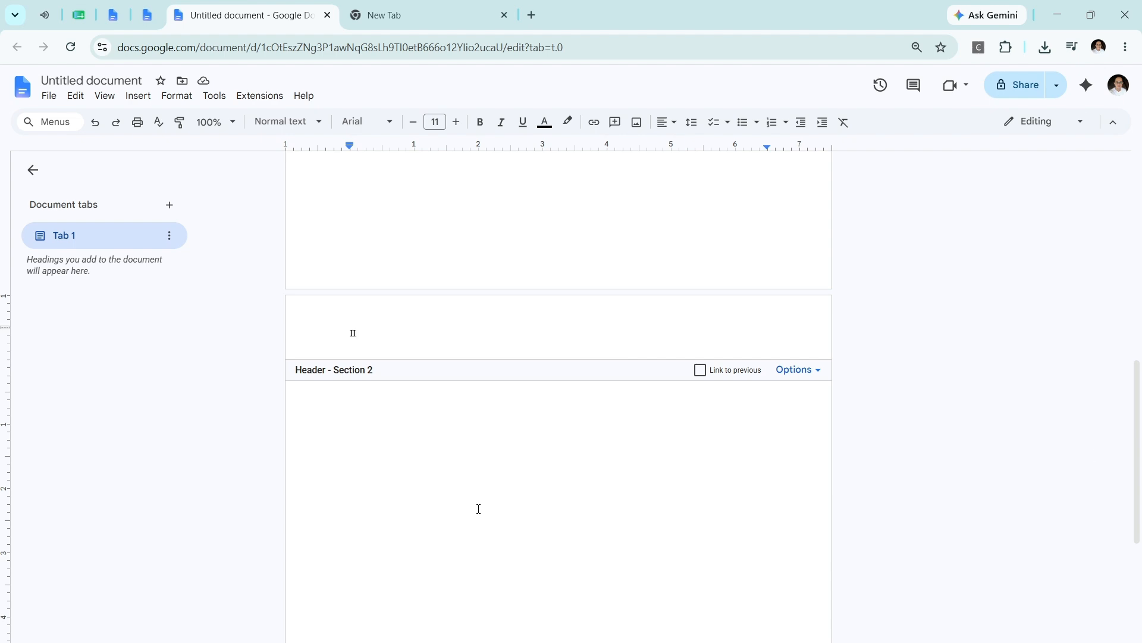
click(478, 508)
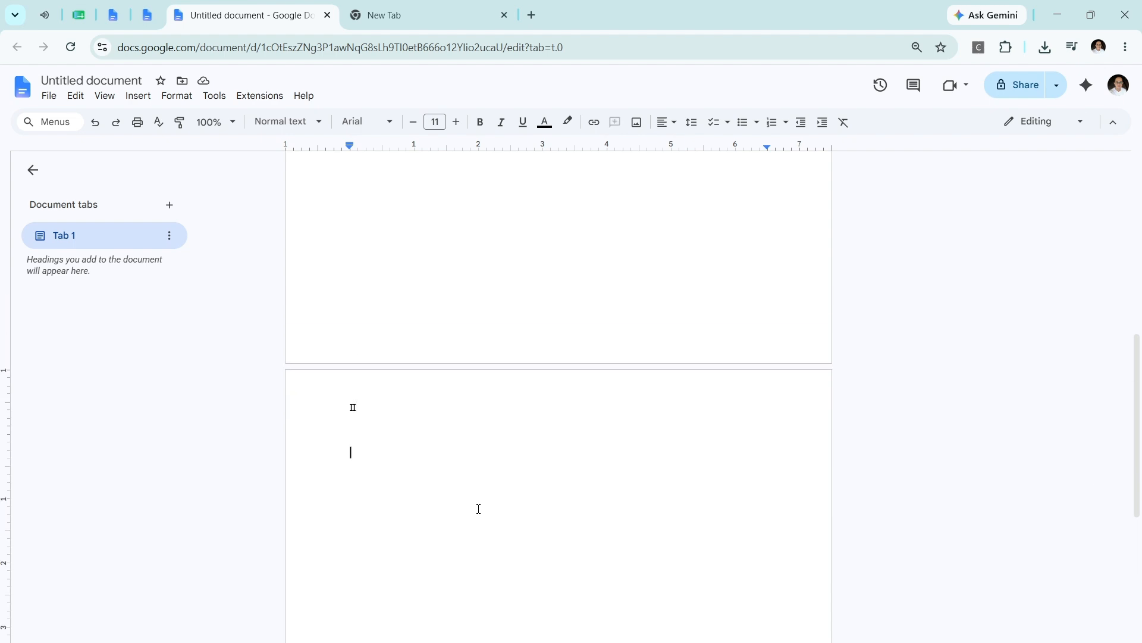
- Insert a page break in the second page's body to add a third page
scroll(478, 508, down, 9)
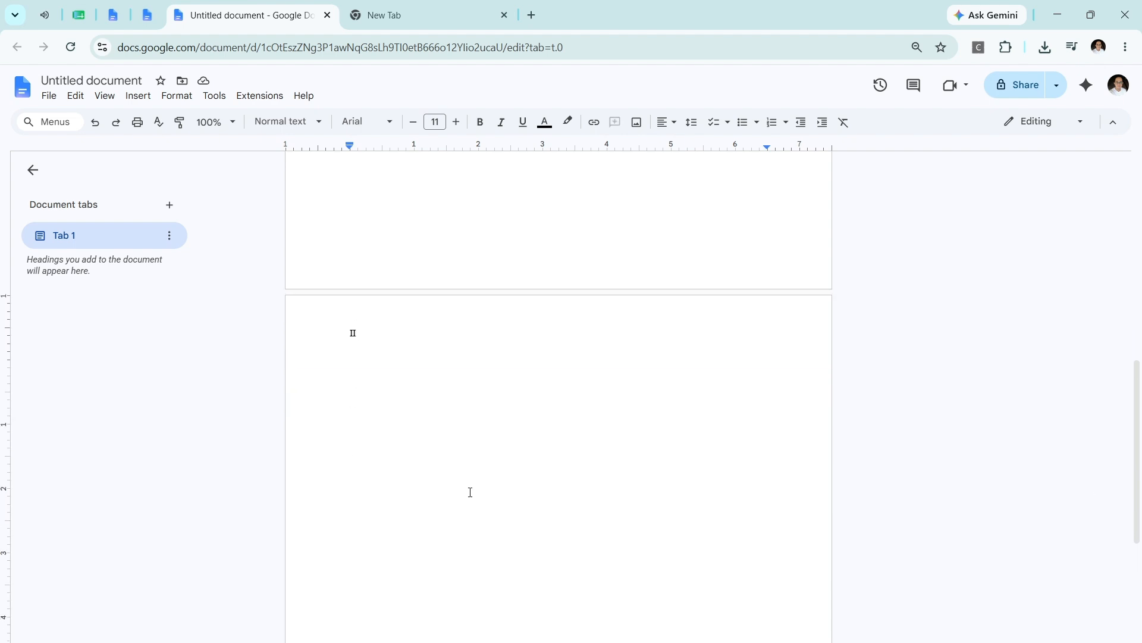
double_click(369, 590)
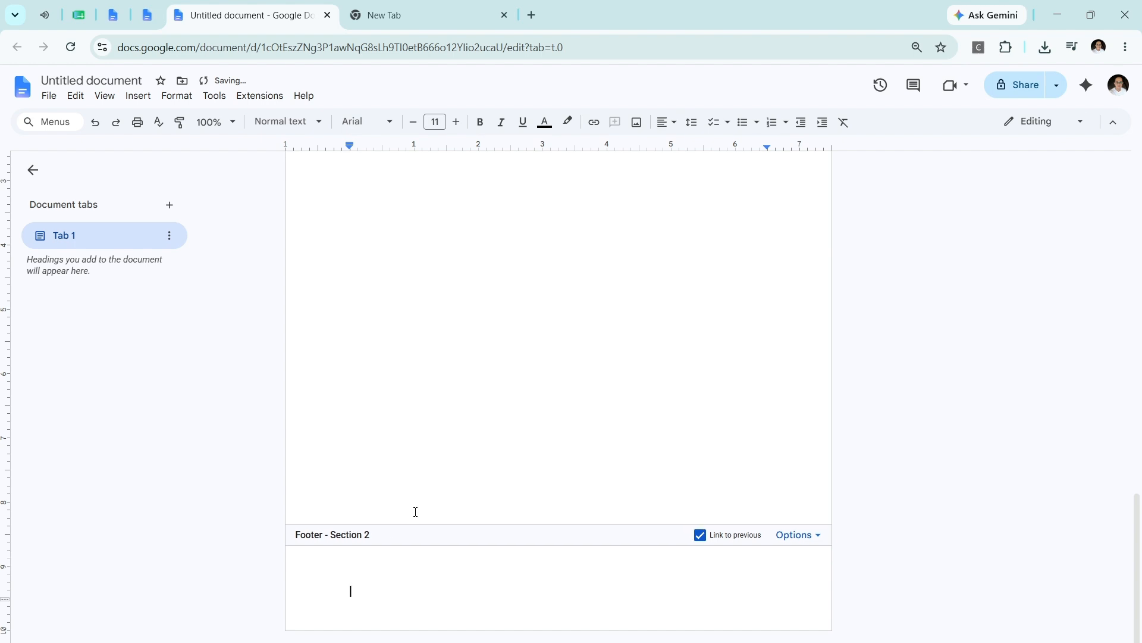
click(472, 494)
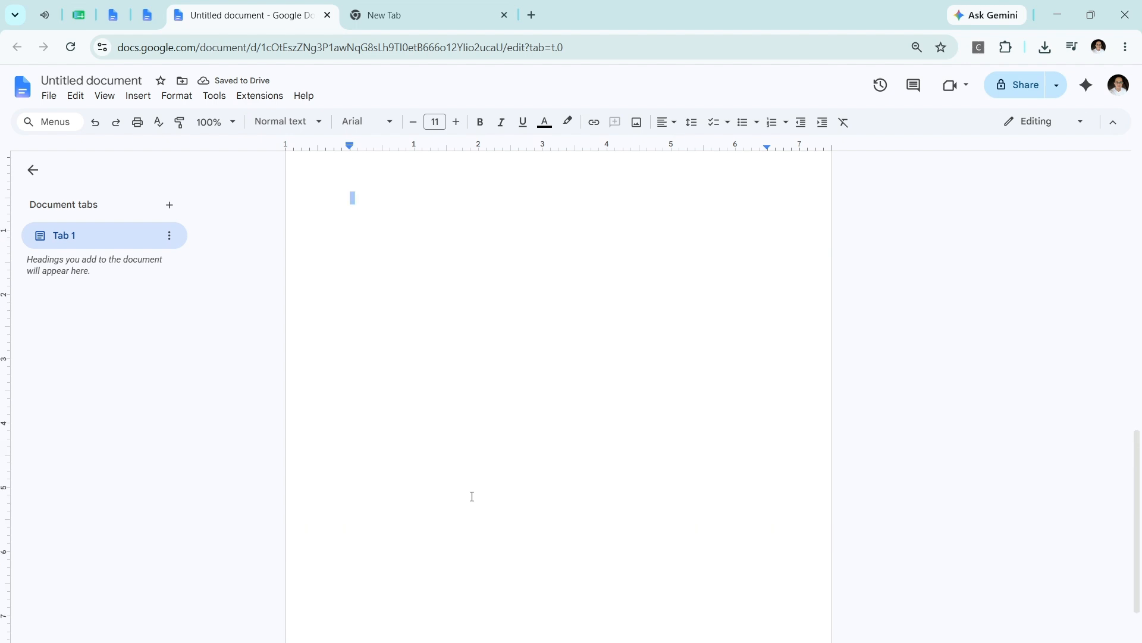
key(ctrl+Return)
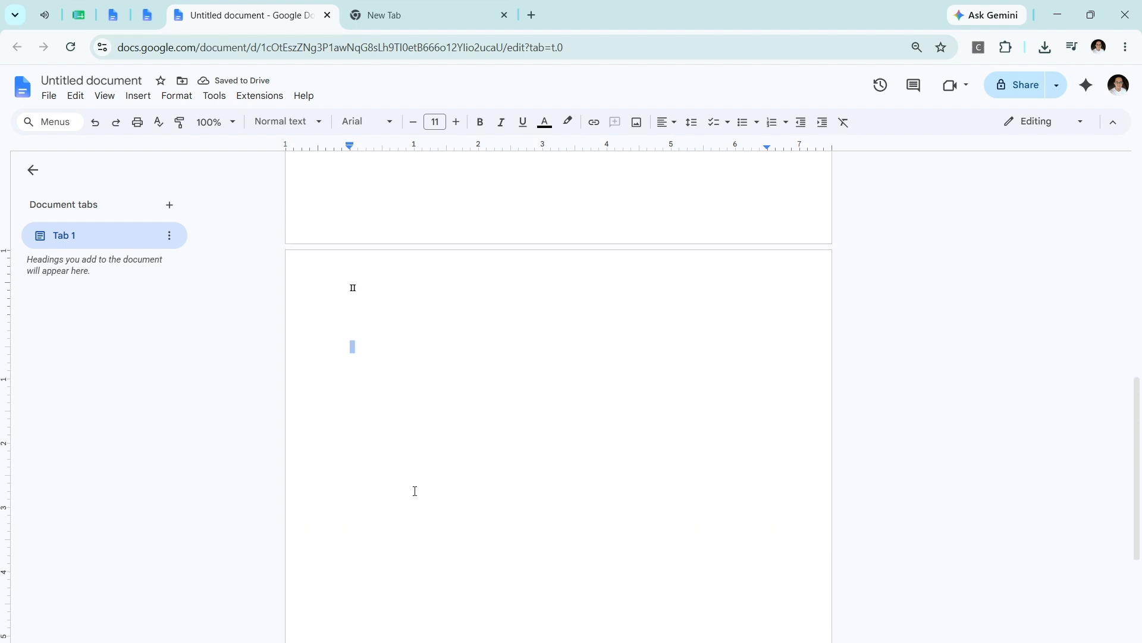
click(144, 94)
mouse_move(191, 364)
click(370, 367)
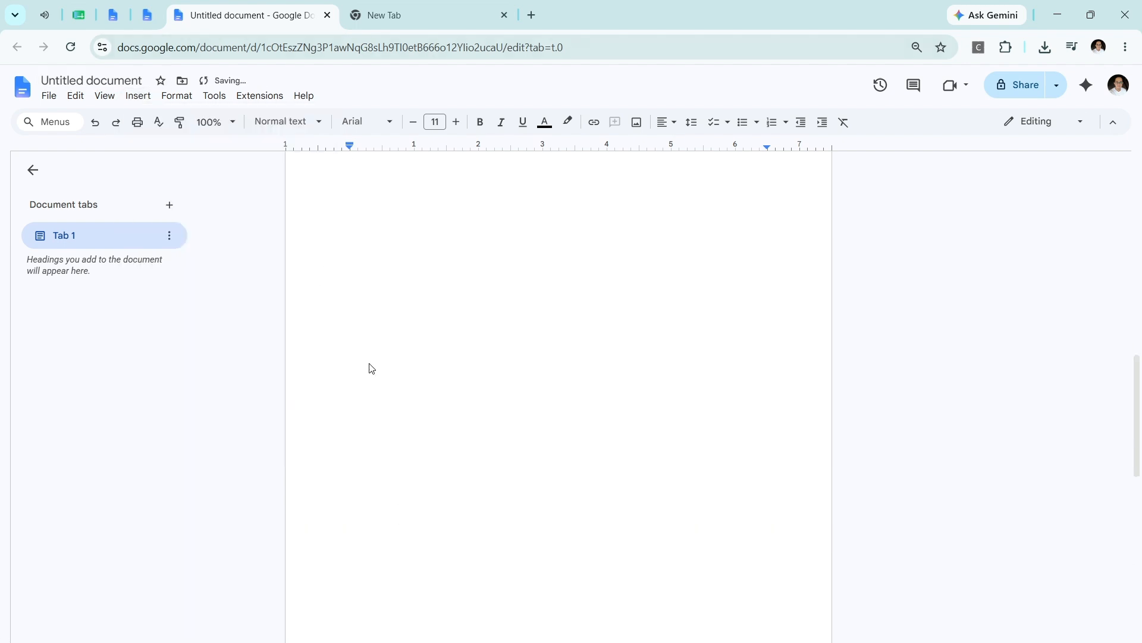
- Replace the numeral II in the third page's header with the Roman numeral III, searching the special characters for "roman"
scroll(427, 457, up, 9)
scroll(422, 440, down, 12)
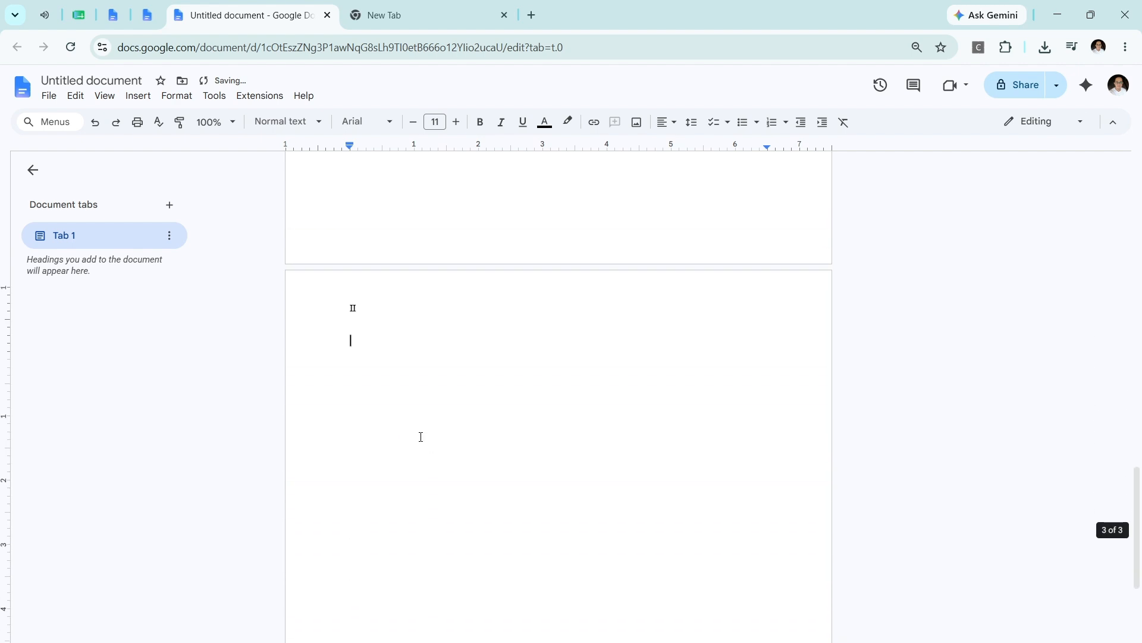
double_click(404, 285)
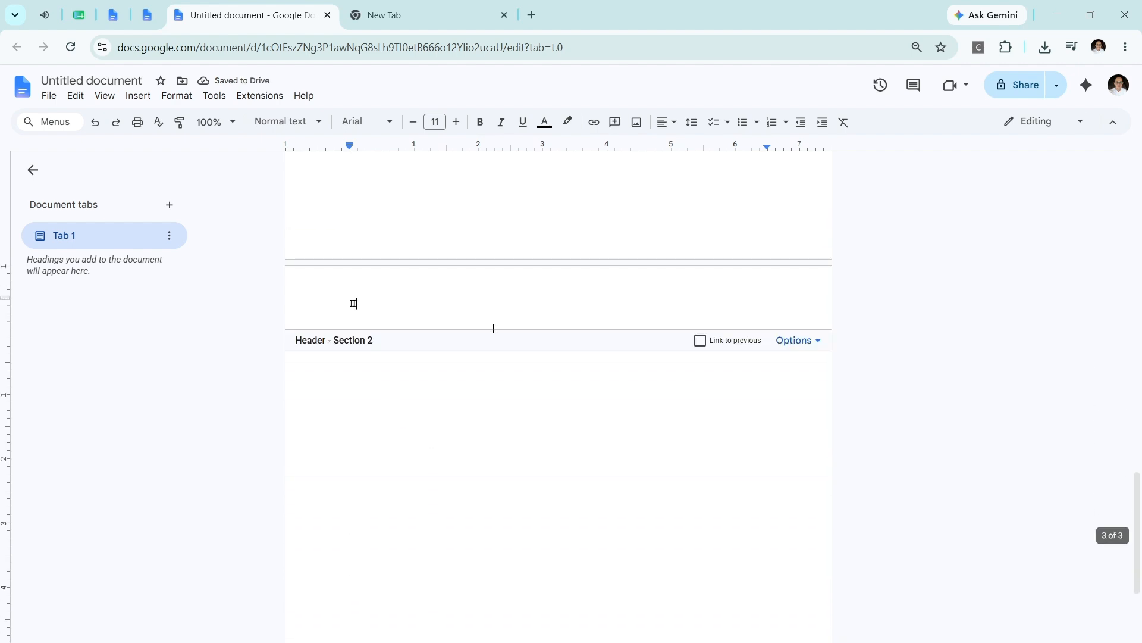
double_click(352, 302)
click(134, 97)
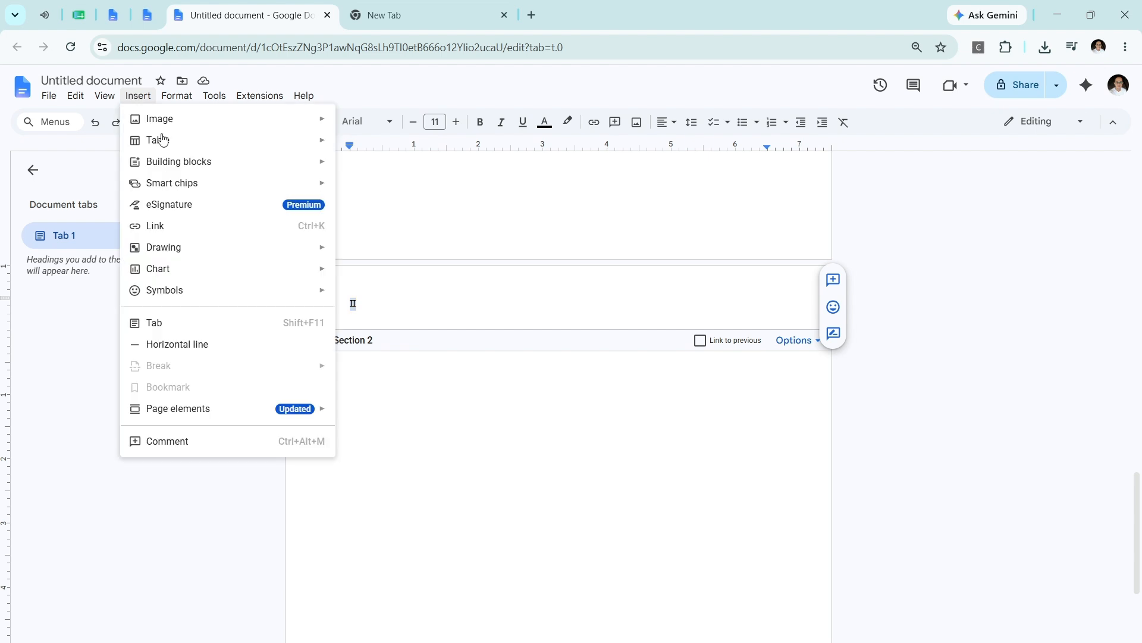
mouse_move(257, 288)
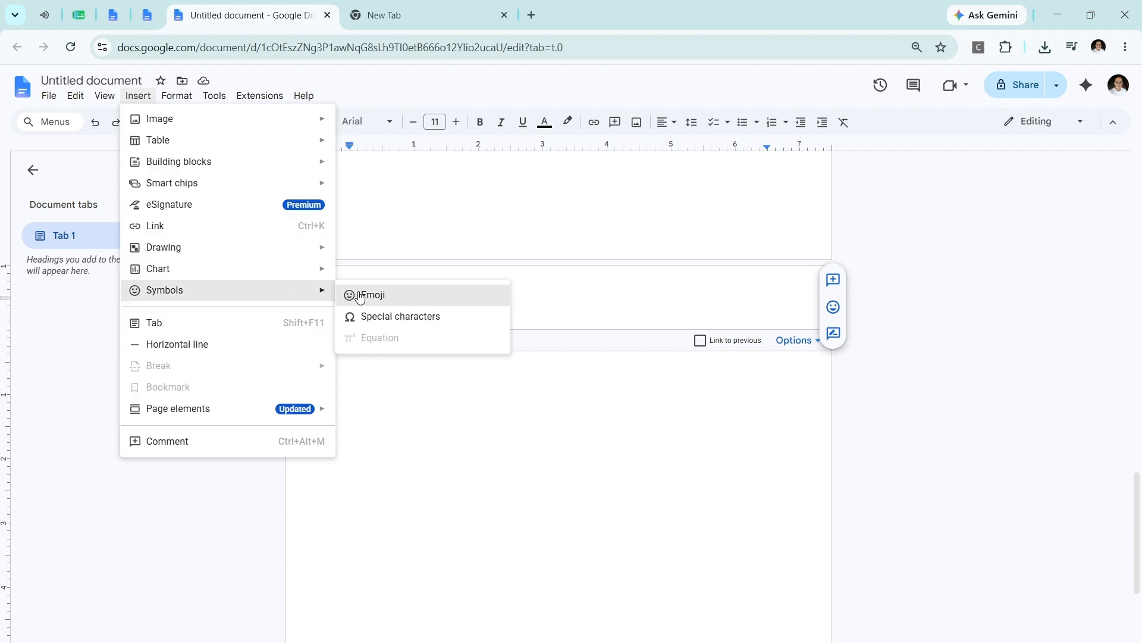
click(420, 316)
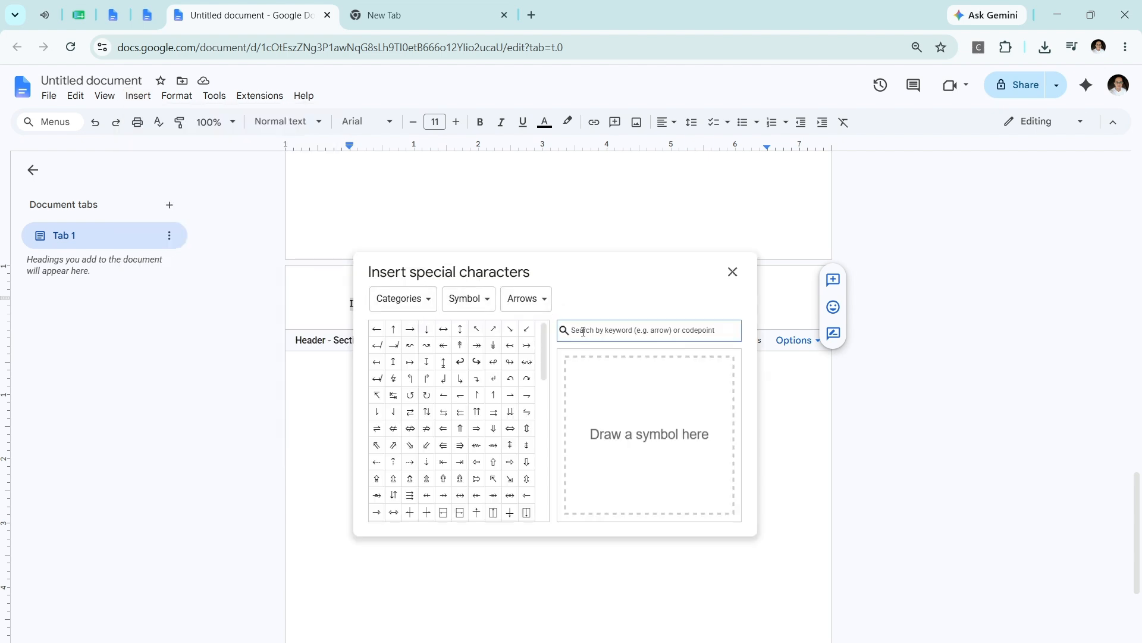
text(roman)
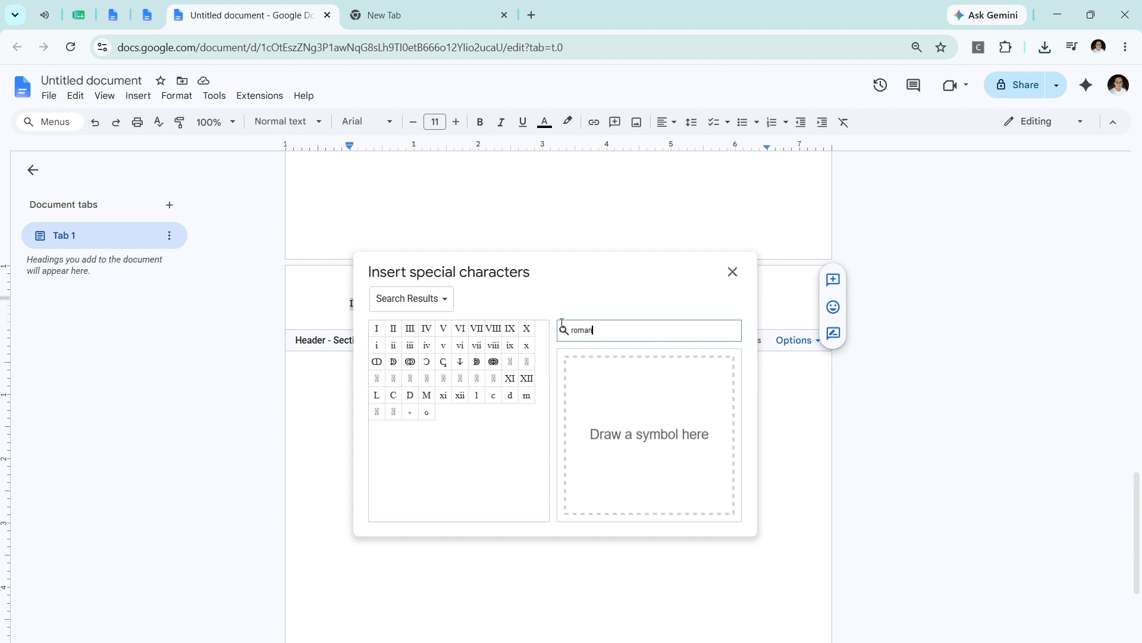
click(410, 328)
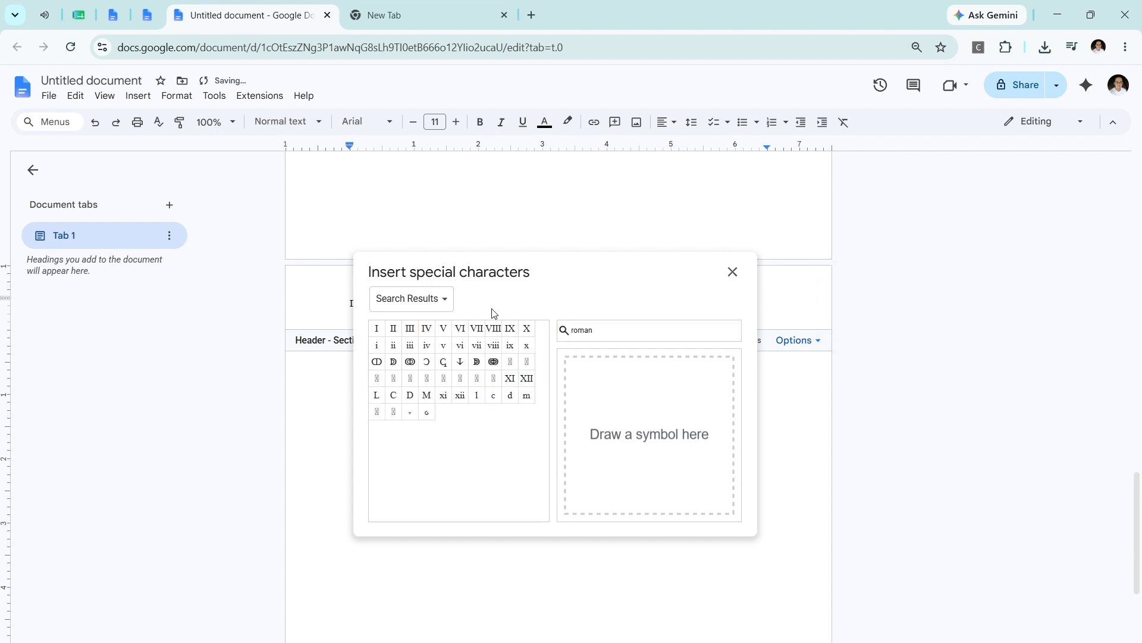
click(732, 271)
- Check the header numerals on the third, second and first pages, and return to the first page's body text
drag(362, 303, 343, 301)
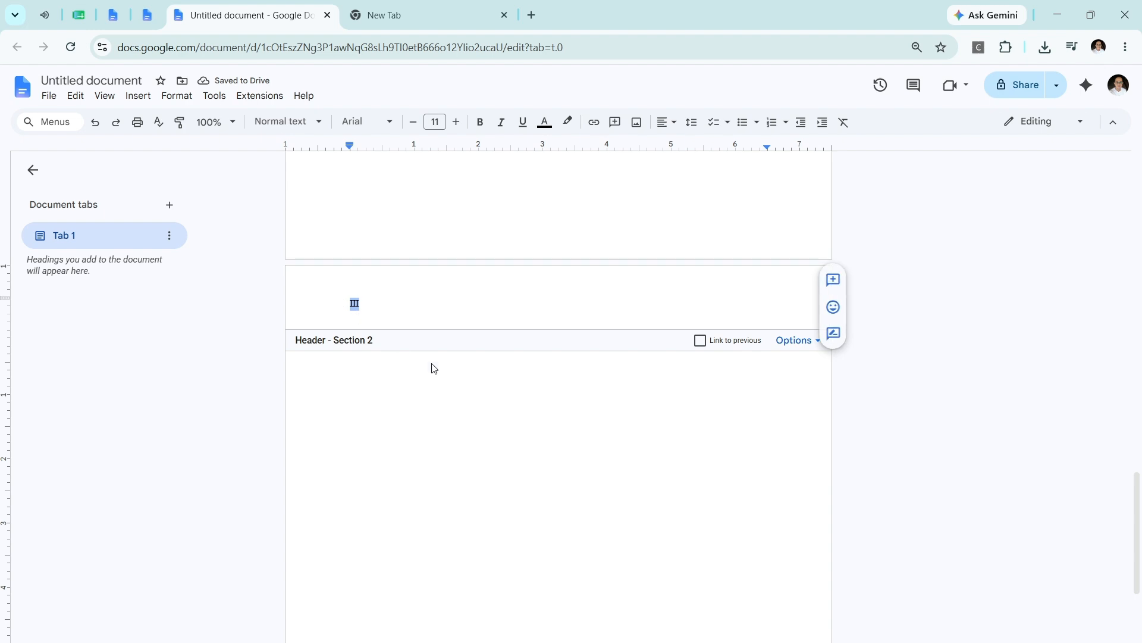
scroll(434, 372, up, 3)
click(349, 480)
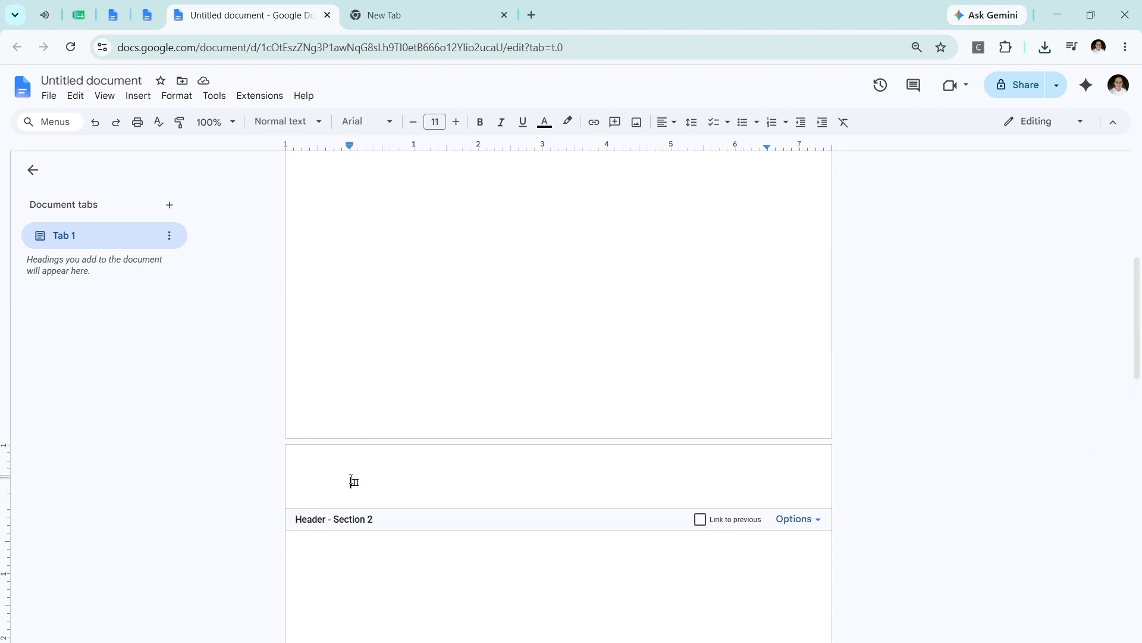
drag(364, 484, 329, 482)
scroll(333, 476, up, 6)
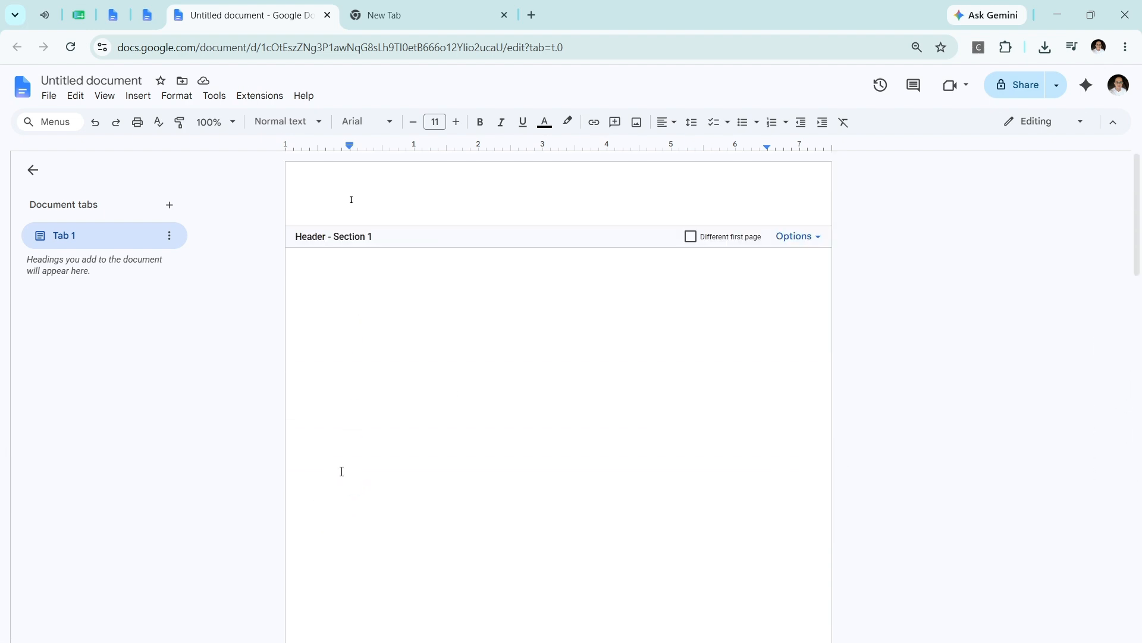
click(374, 192)
click(416, 299)
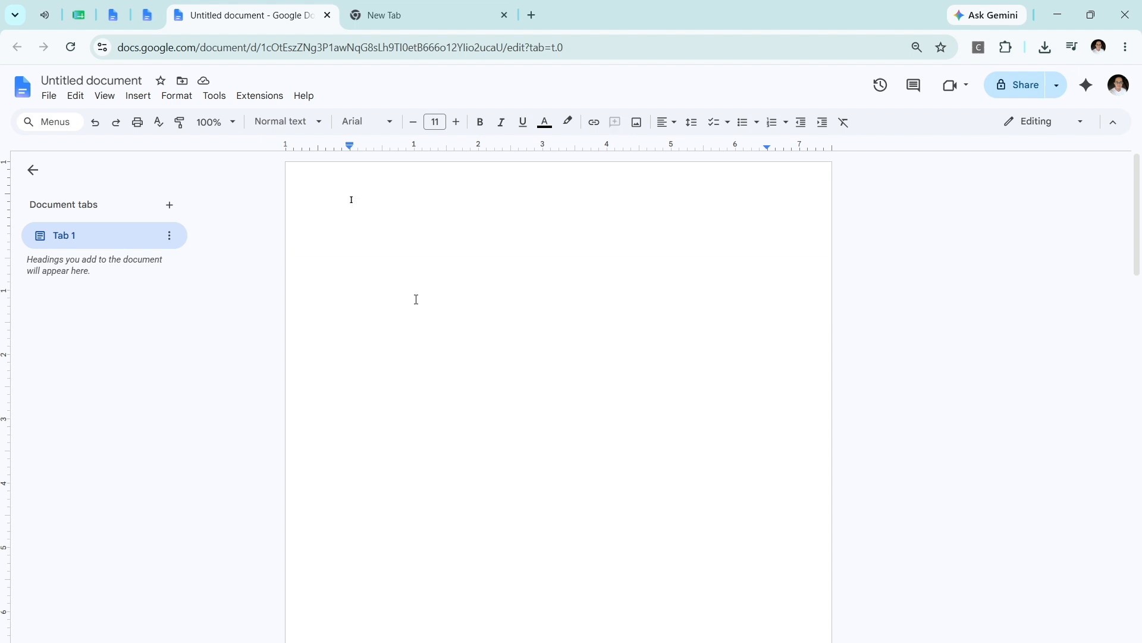